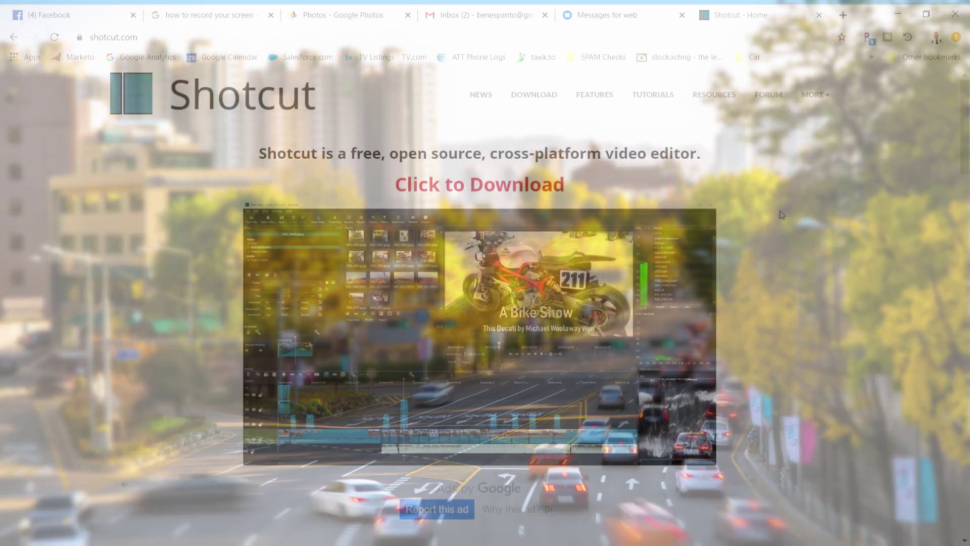
- Scroll down the shotcut.com home page and go to the FEATURES page
scroll(868, 296, down, 5)
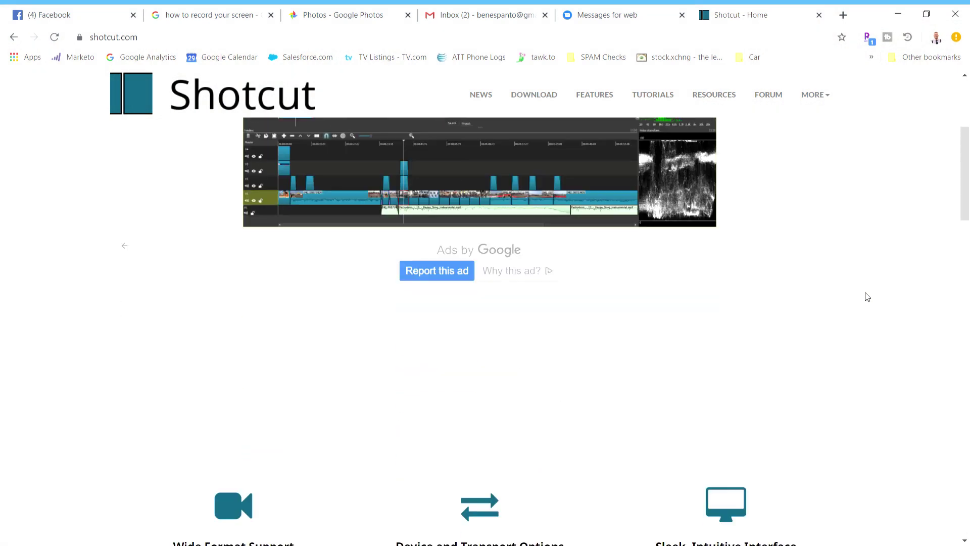
scroll(868, 297, down, 4)
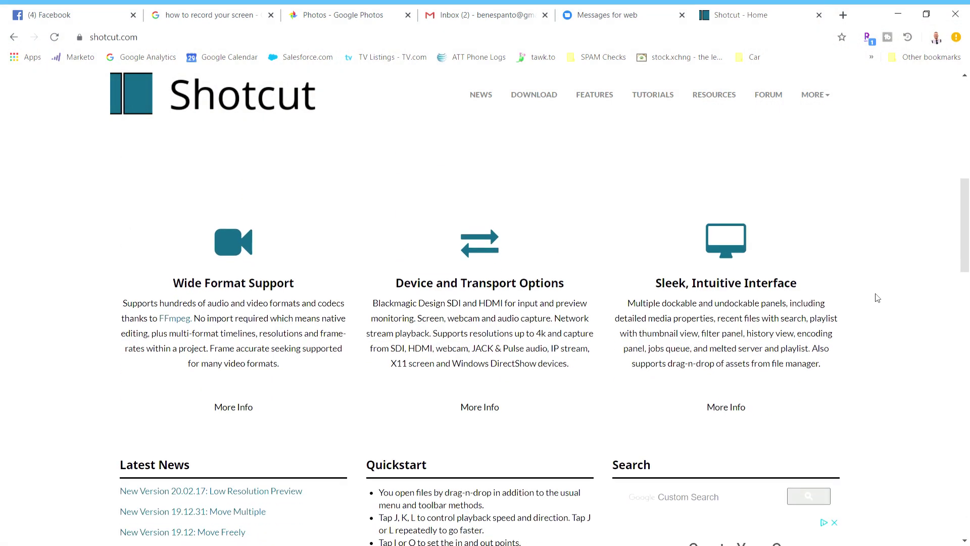
scroll(877, 299, down, 8)
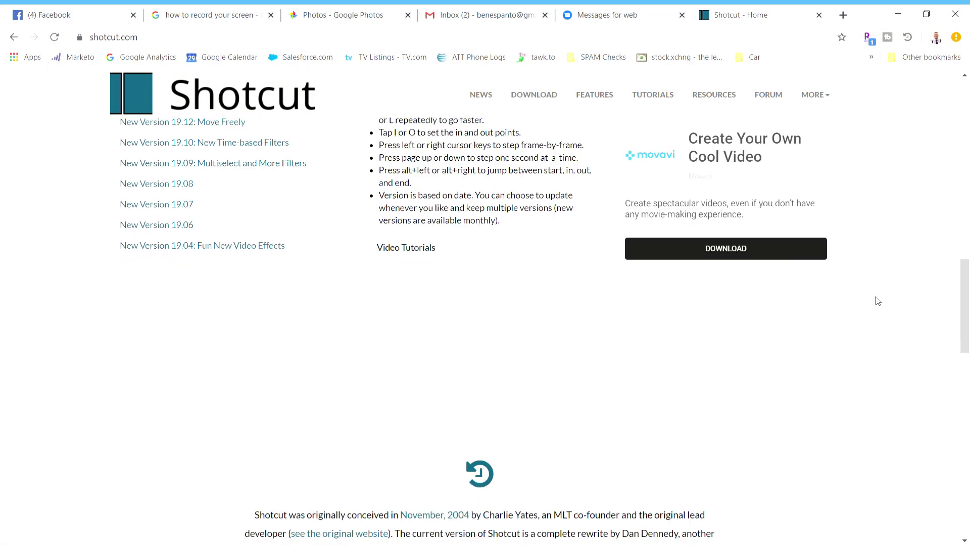
scroll(878, 301, down, 4)
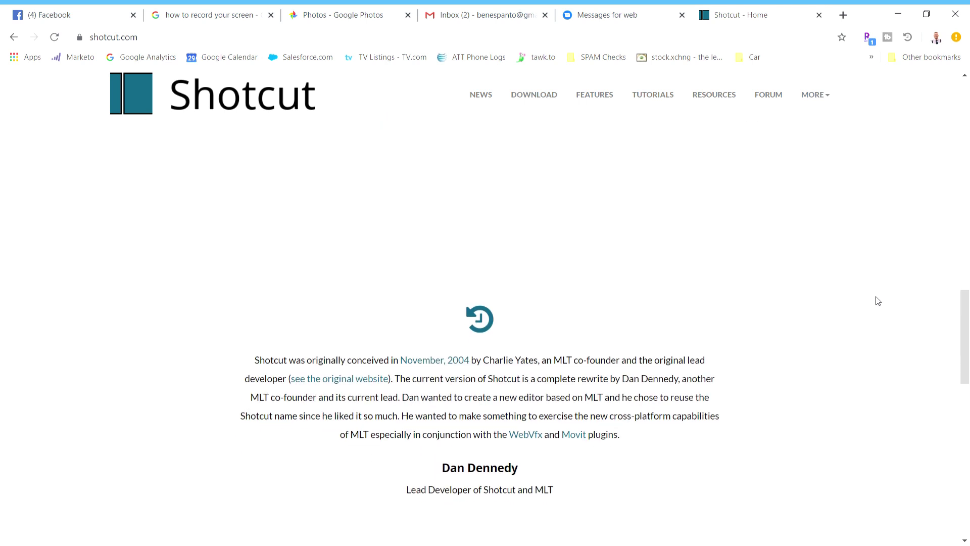
click(583, 98)
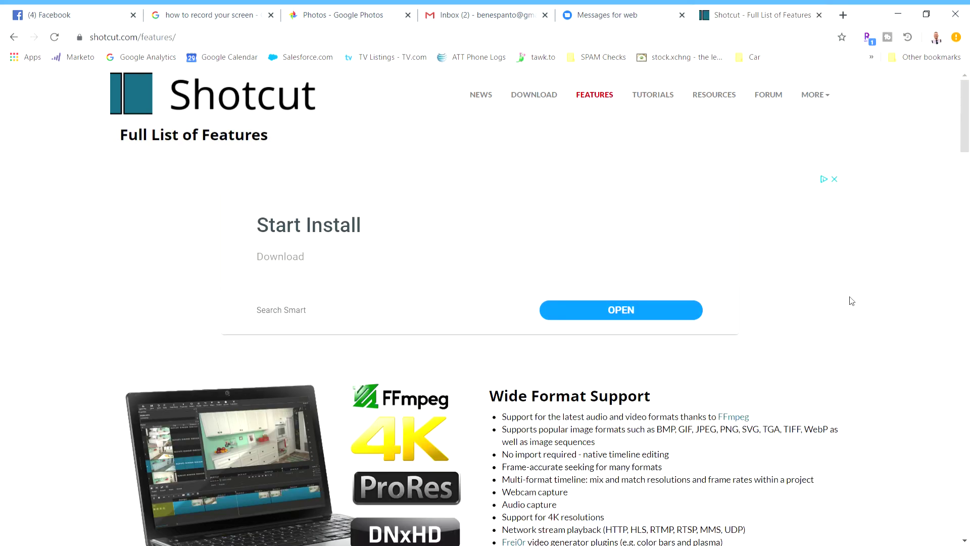
- Scroll through the full list of Shotcut features
scroll(889, 295, down, 4)
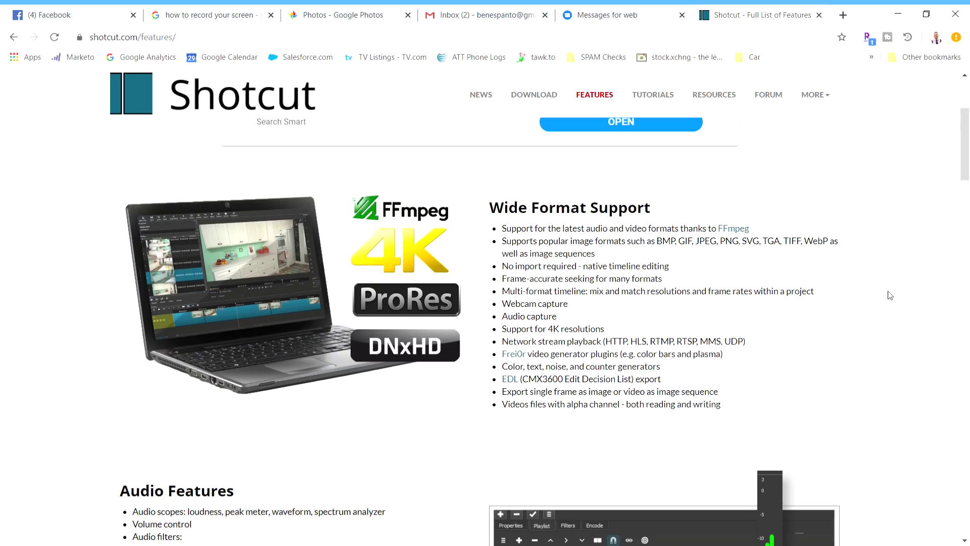
scroll(890, 295, down, 5)
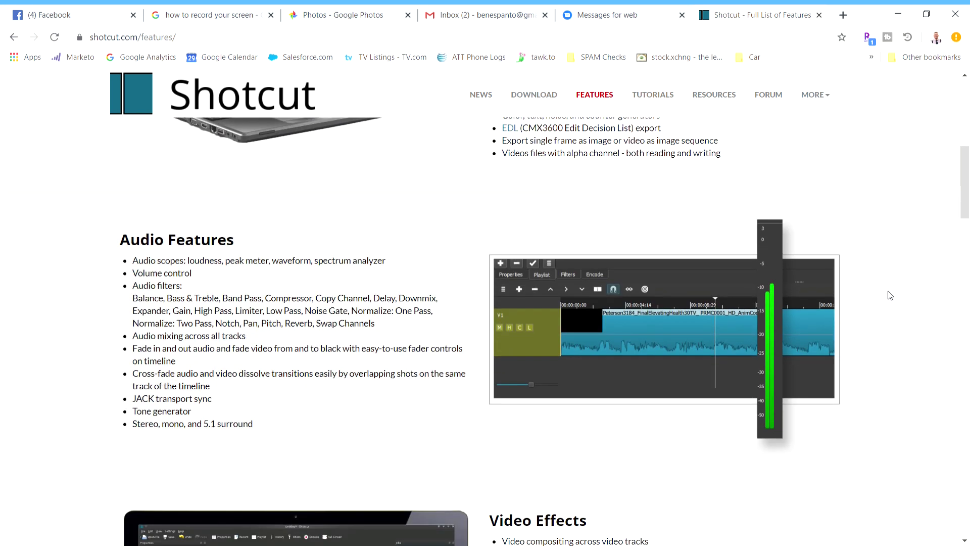
scroll(891, 295, down, 6)
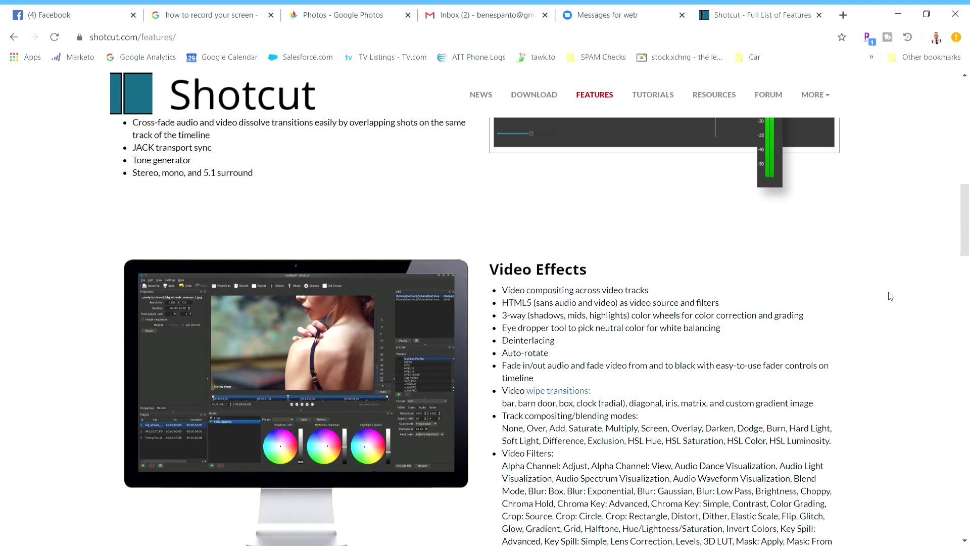
scroll(890, 296, down, 7)
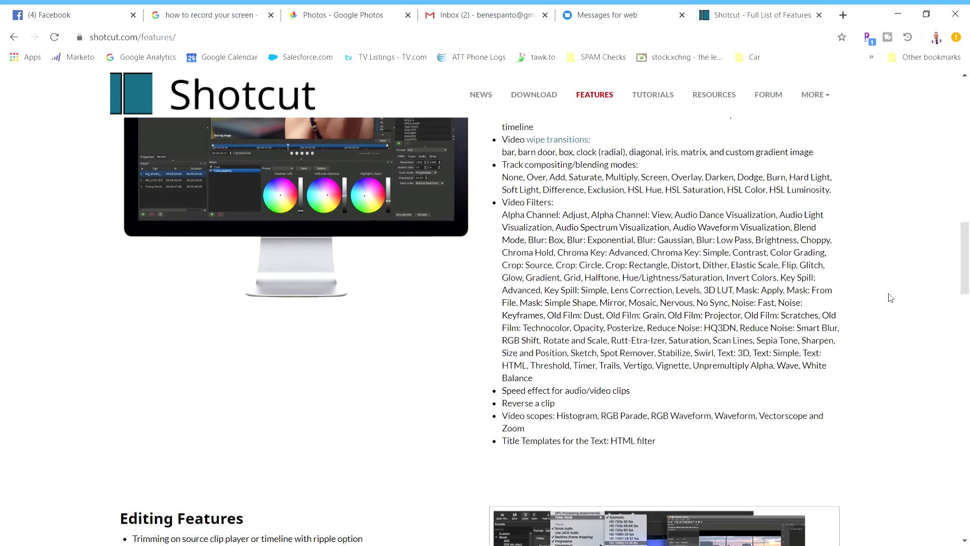
scroll(891, 298, down, 1)
scroll(891, 297, down, 5)
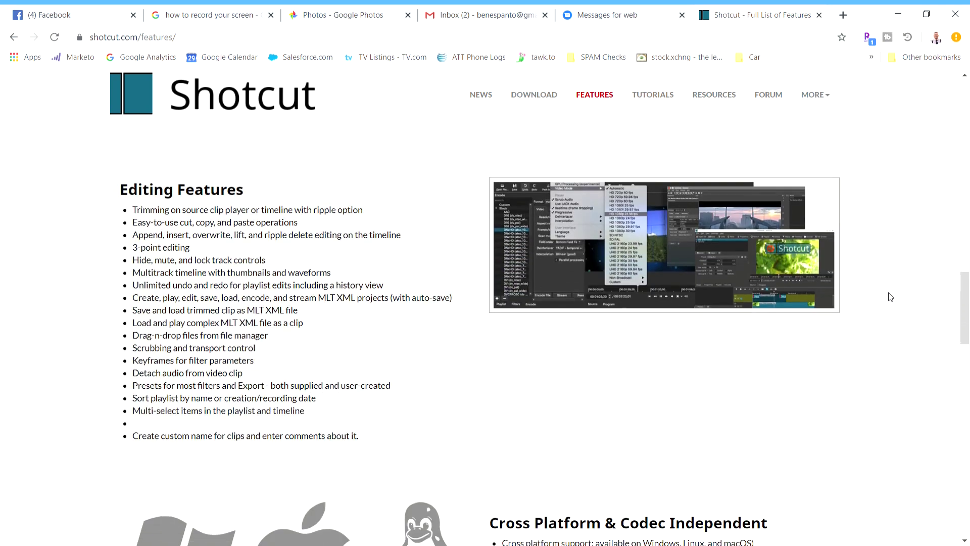
scroll(890, 297, down, 6)
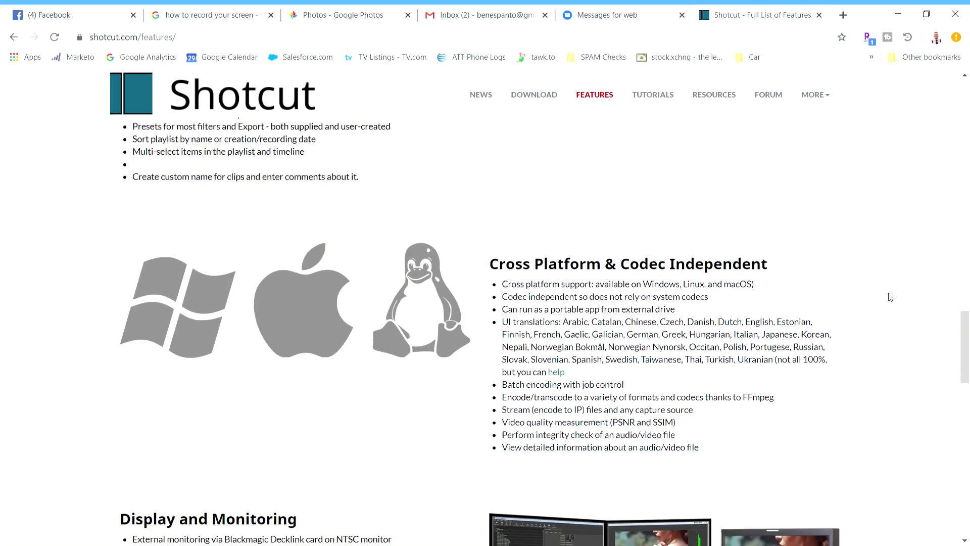
scroll(890, 297, down, 6)
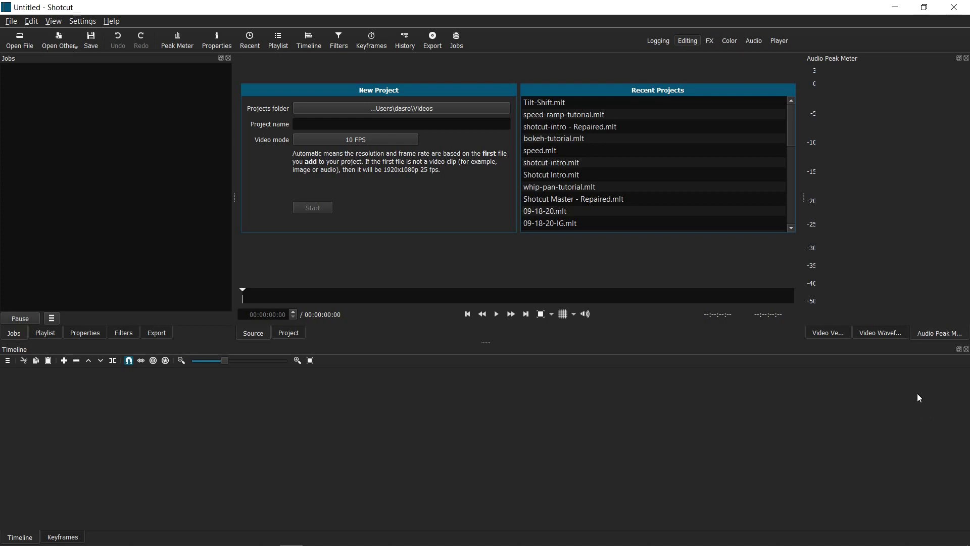
click(82, 22)
mouse_move(112, 21)
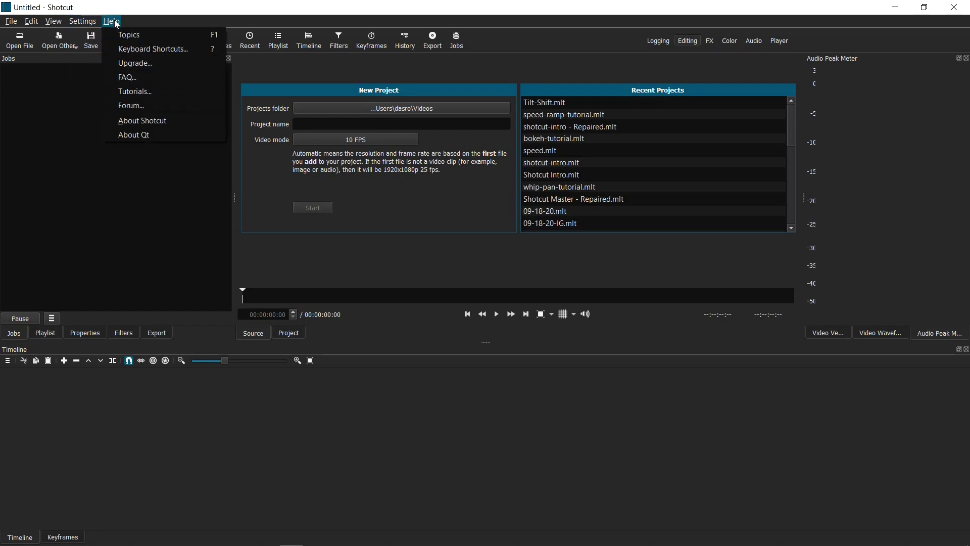
click(138, 119)
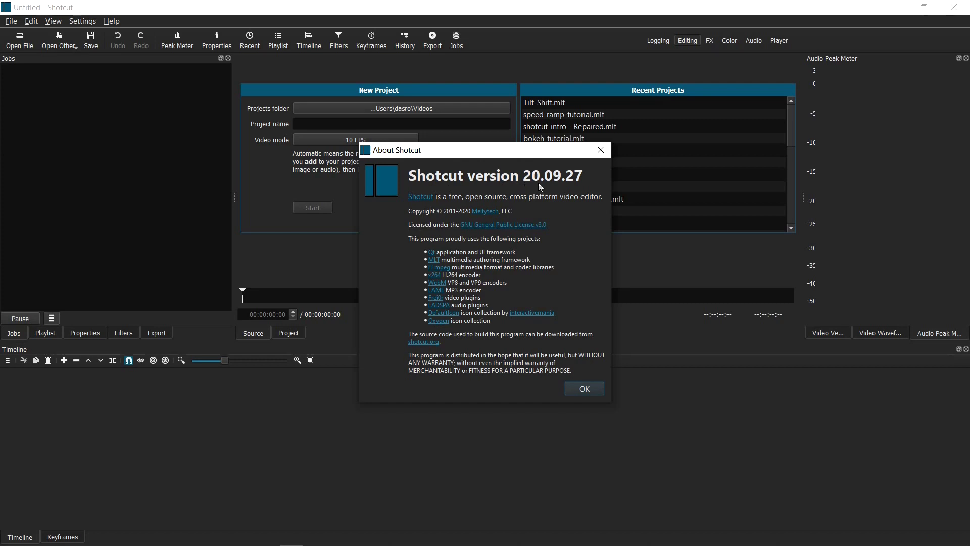
click(585, 388)
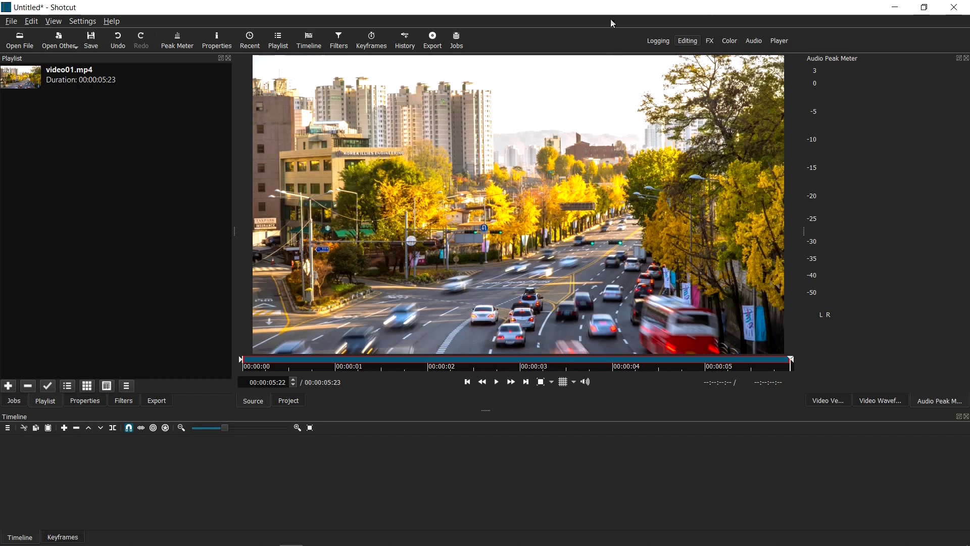
- Play the video01.mp4 traffic clip from the start several times, pausing at 00:00:01:12
click(497, 382)
click(497, 382)
click(498, 383)
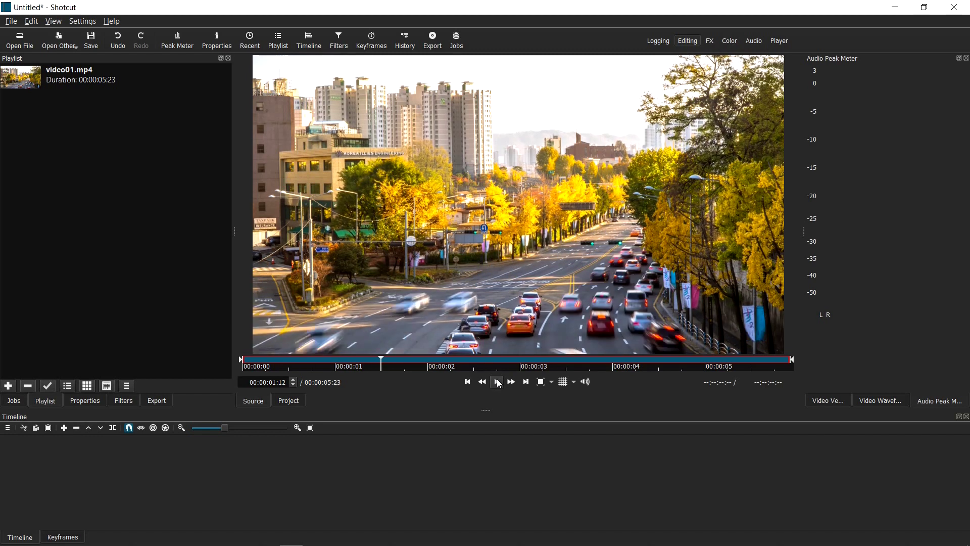
click(499, 383)
- Drag video01.mp4 from the Playlist onto a new V1 track and zoom the timeline in
click(21, 83)
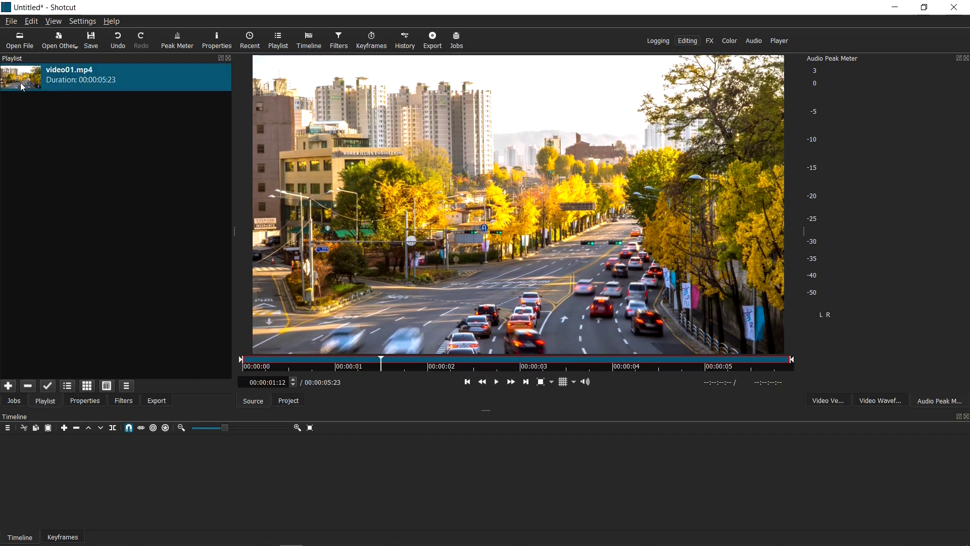
drag(30, 79, 223, 460)
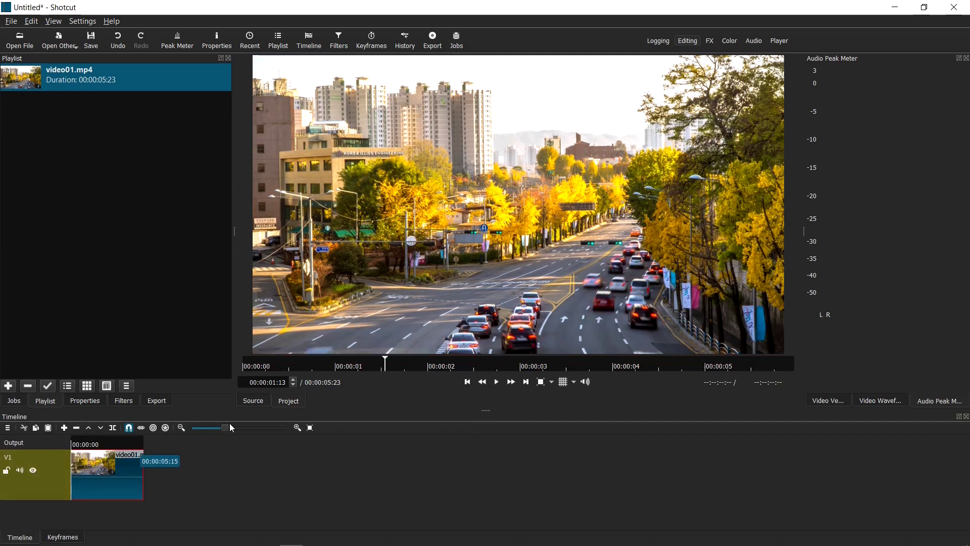
drag(238, 430, 254, 430)
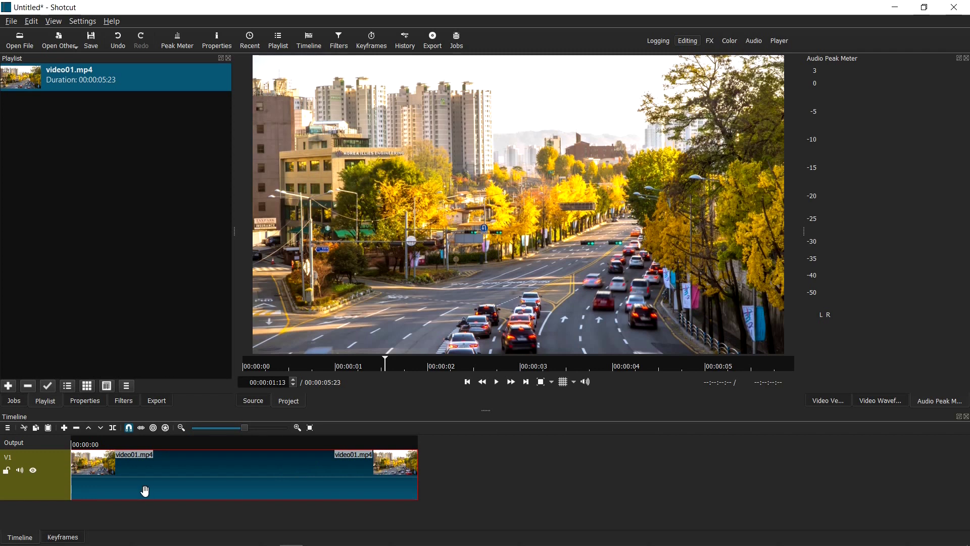
- Insert a new video track and put a second video01.mp4 copy on V2 at 00:00:00
right_click(45, 490)
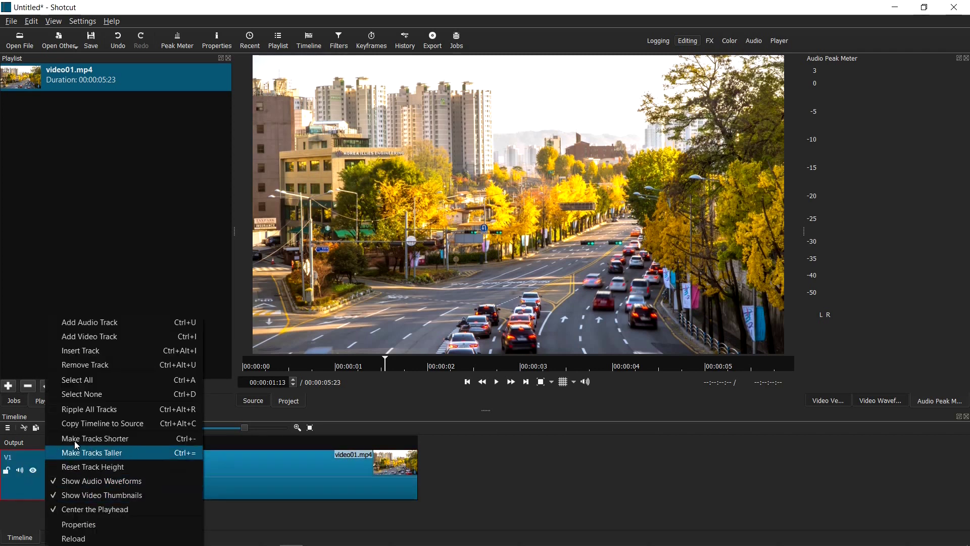
click(96, 352)
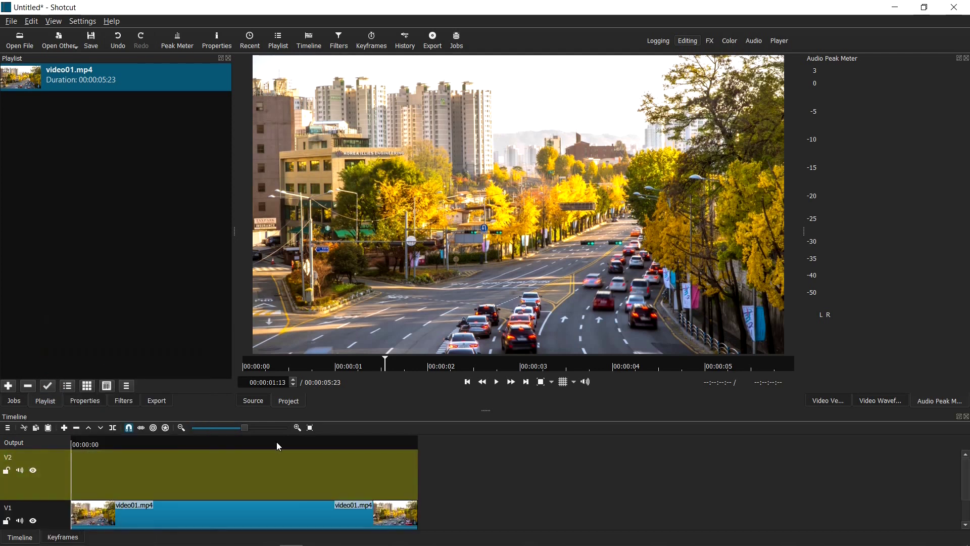
click(241, 504)
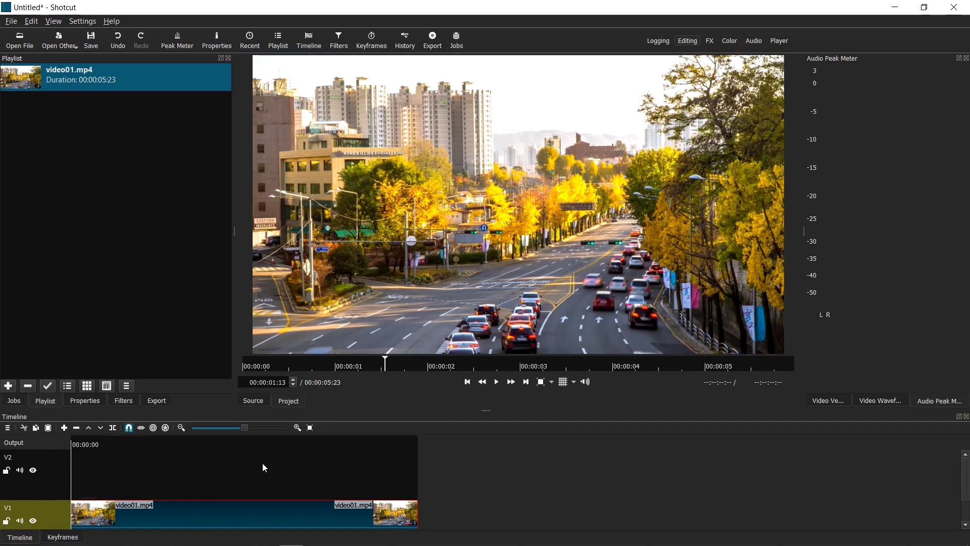
key(a)
drag(514, 513, 160, 472)
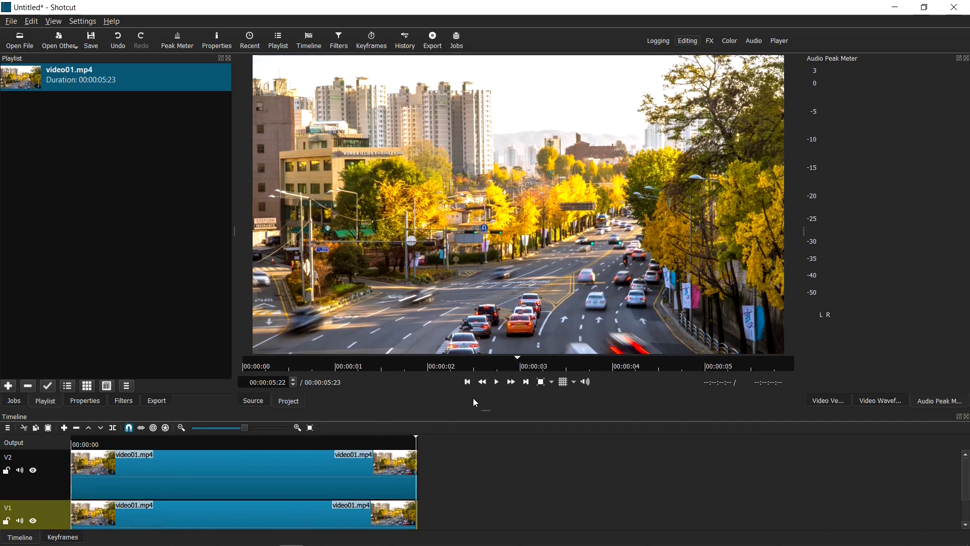
- Enlarge the timeline panel and move the playhead to 00:00:04:19
drag(488, 410, 493, 366)
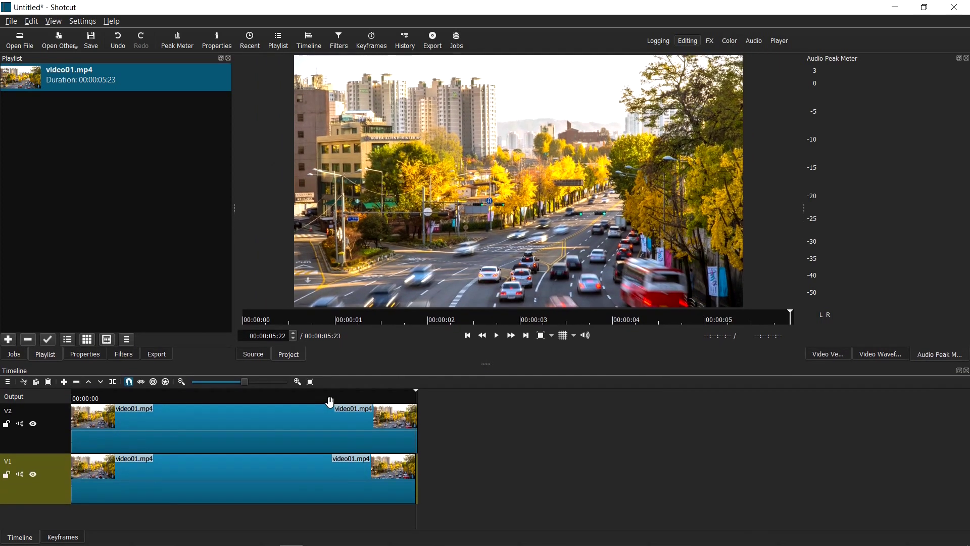
click(329, 399)
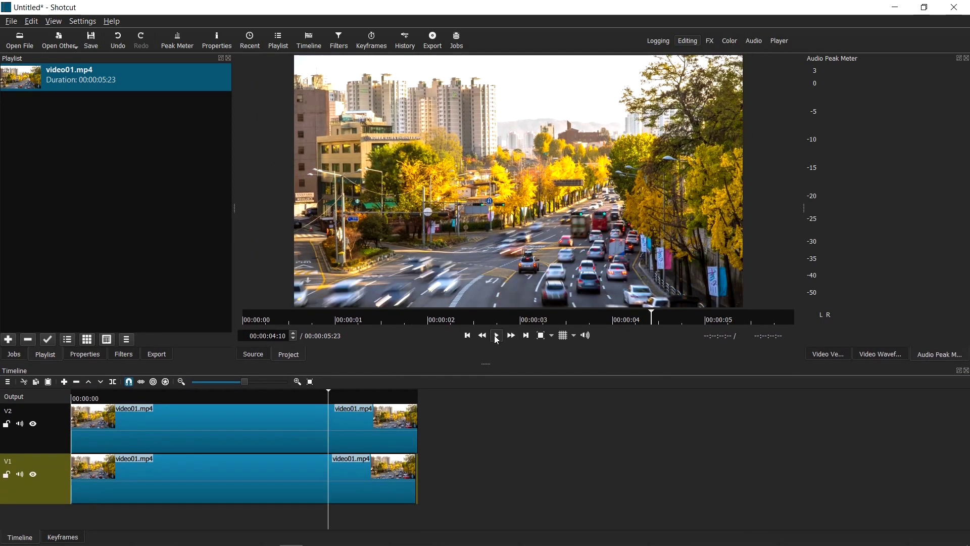
key(ctrl+z)
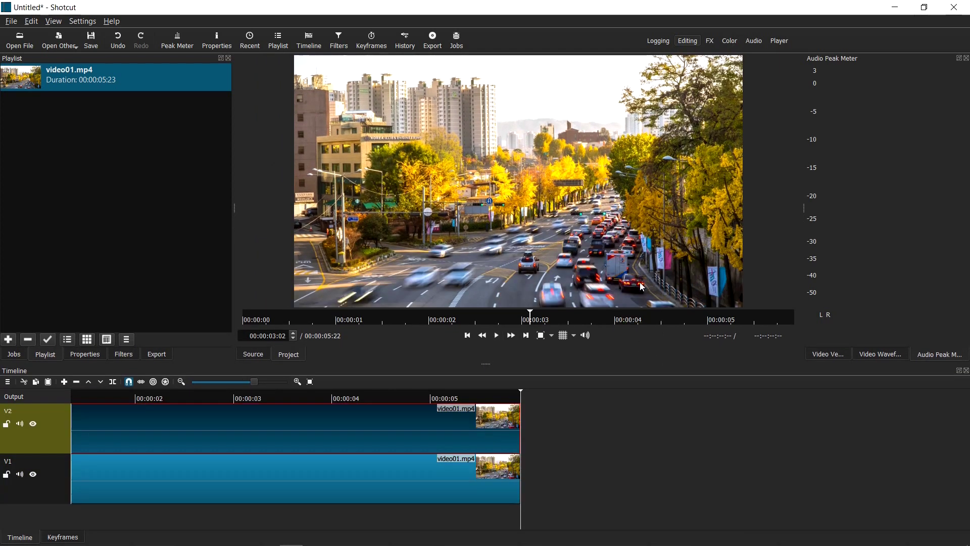
click(531, 267)
click(531, 267)
click(413, 402)
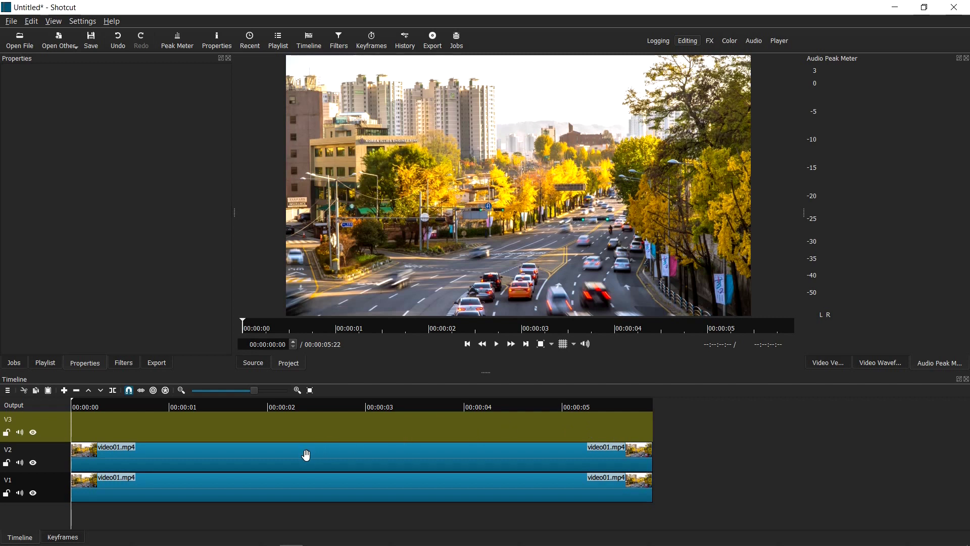
- Fit the project to the timeline and move the V2 video01.mp4 copy up onto V3
right_click(59, 428)
scroll(678, 459, down, 3)
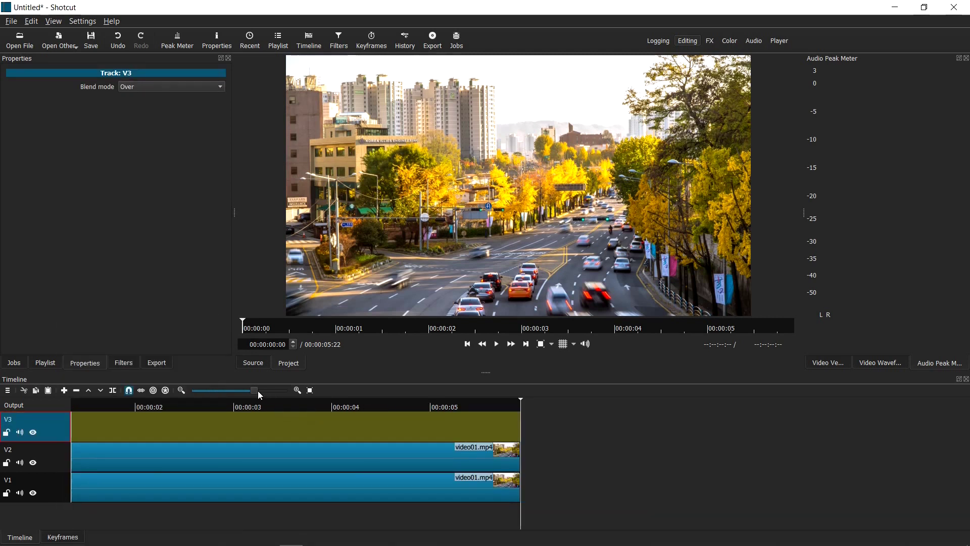
key(0)
click(313, 407)
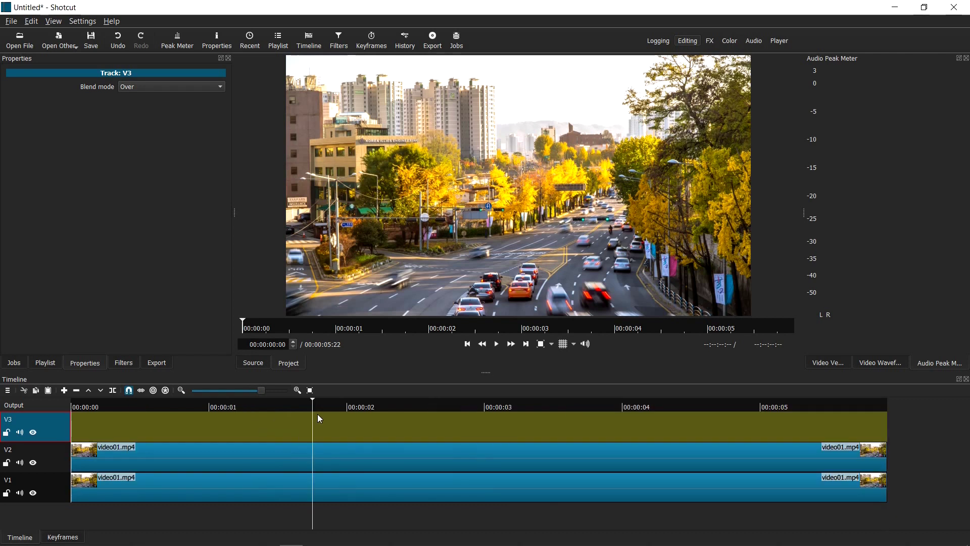
click(248, 456)
drag(247, 460, 255, 441)
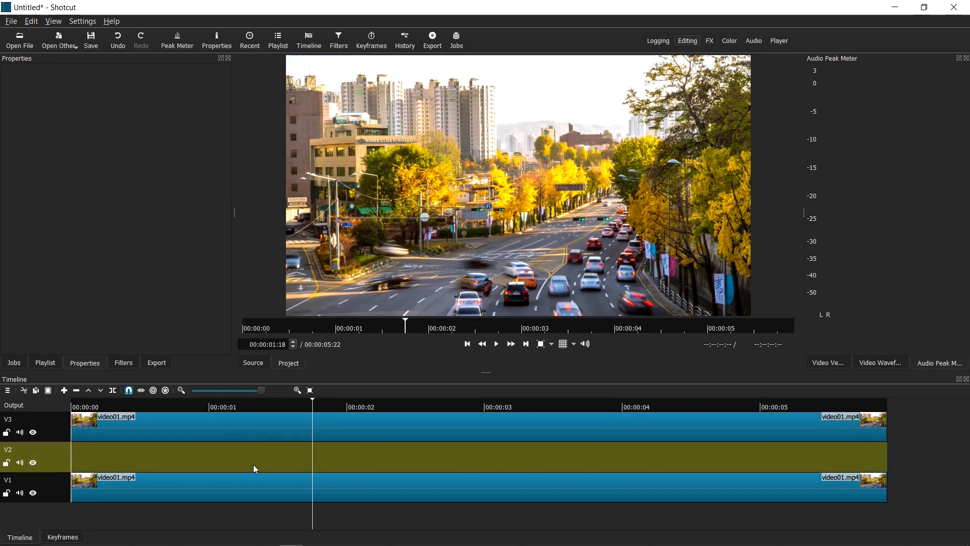
- Create a Color clip using the (defaults) preset so its colour is opaque black #FF000000
click(227, 458)
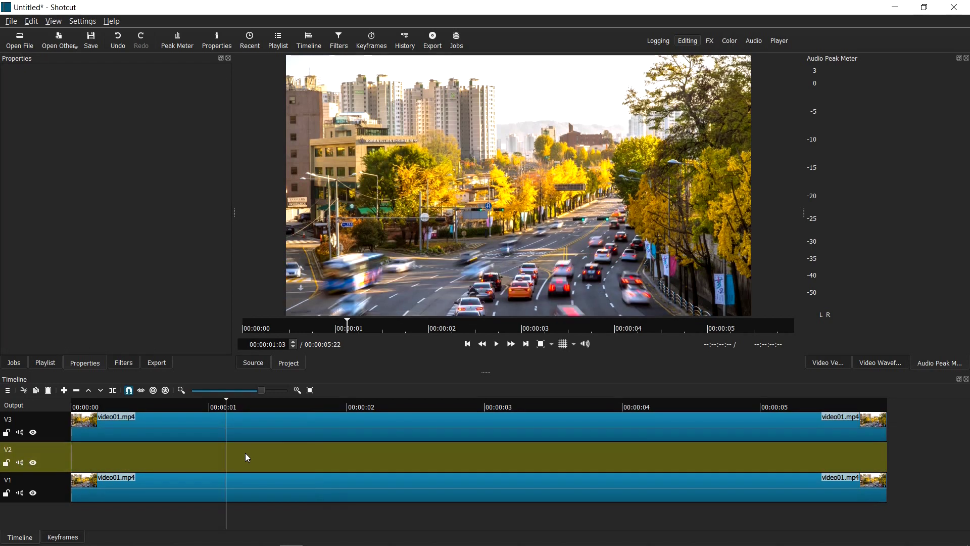
click(65, 44)
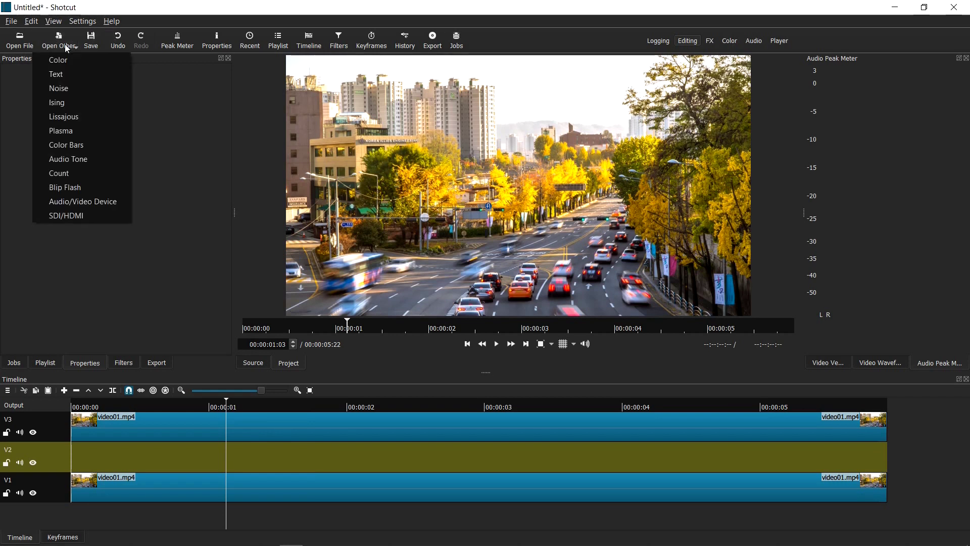
click(69, 59)
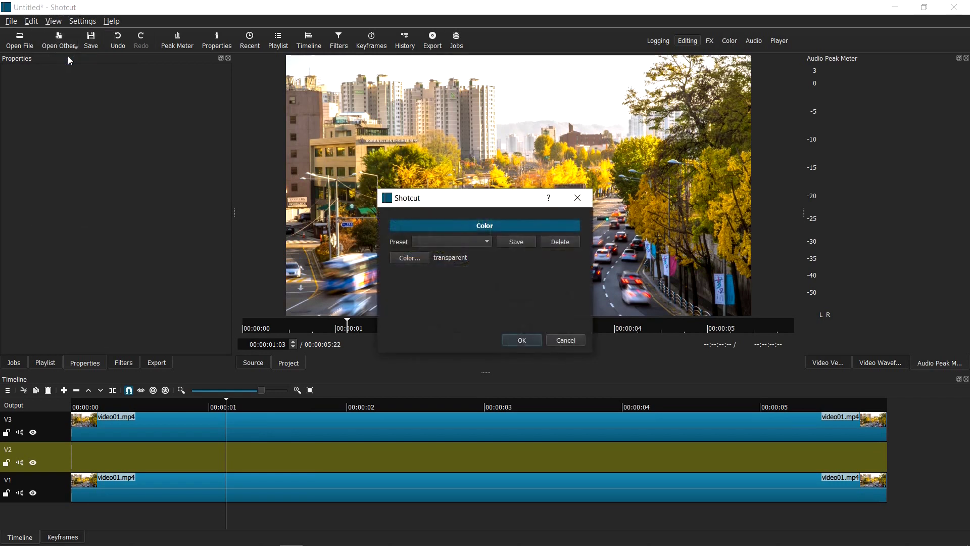
click(417, 258)
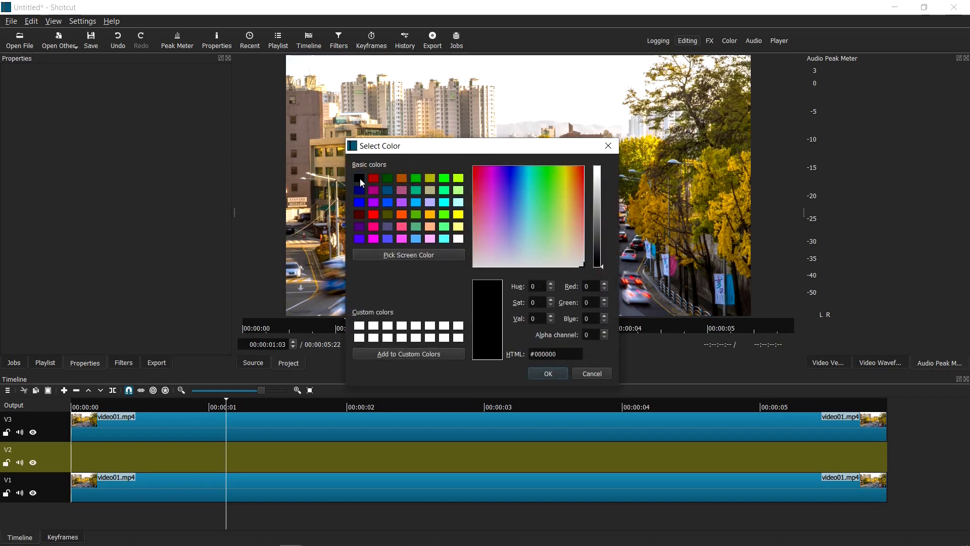
click(557, 374)
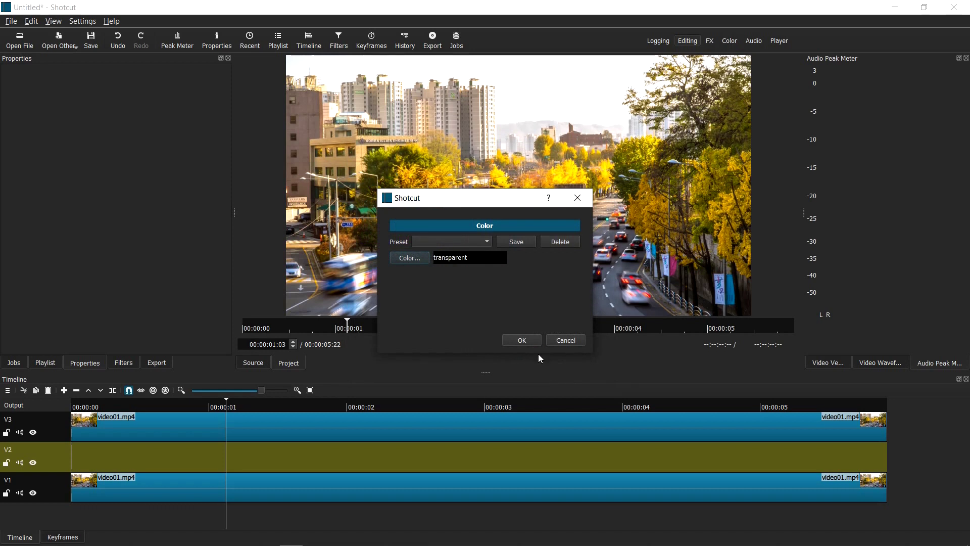
click(424, 260)
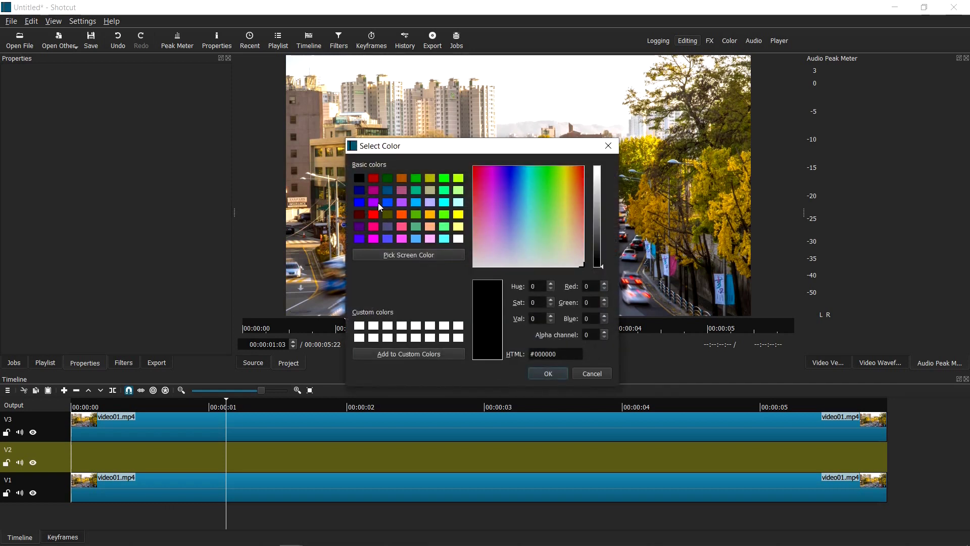
click(535, 369)
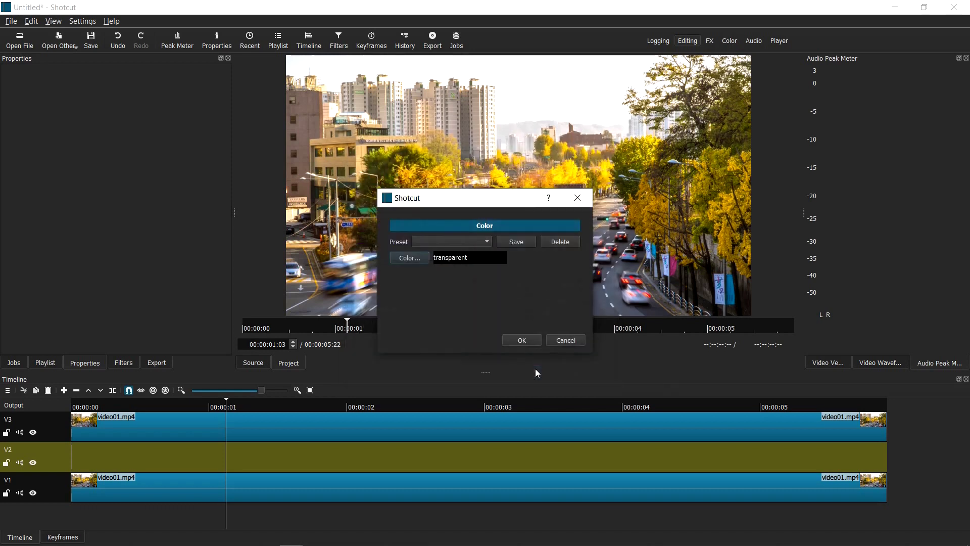
click(480, 241)
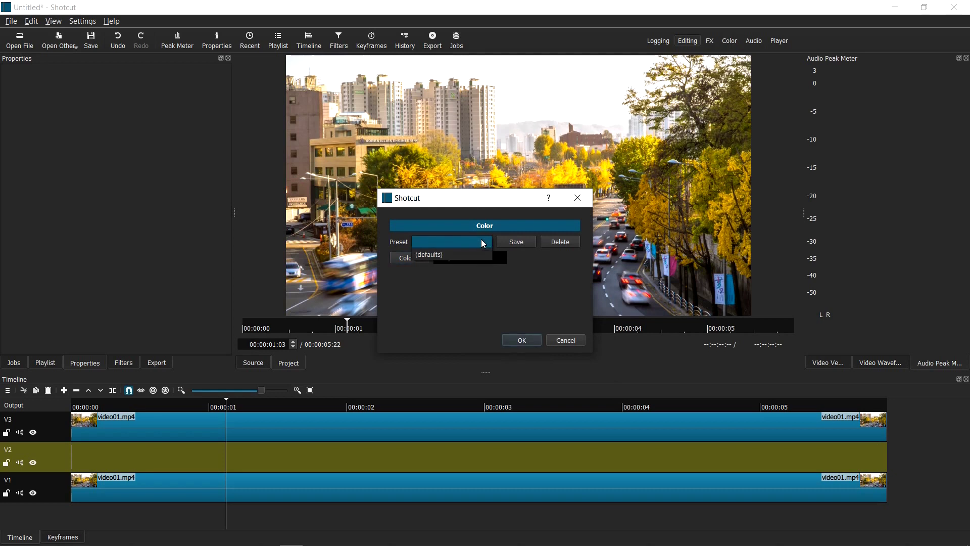
click(461, 251)
click(412, 260)
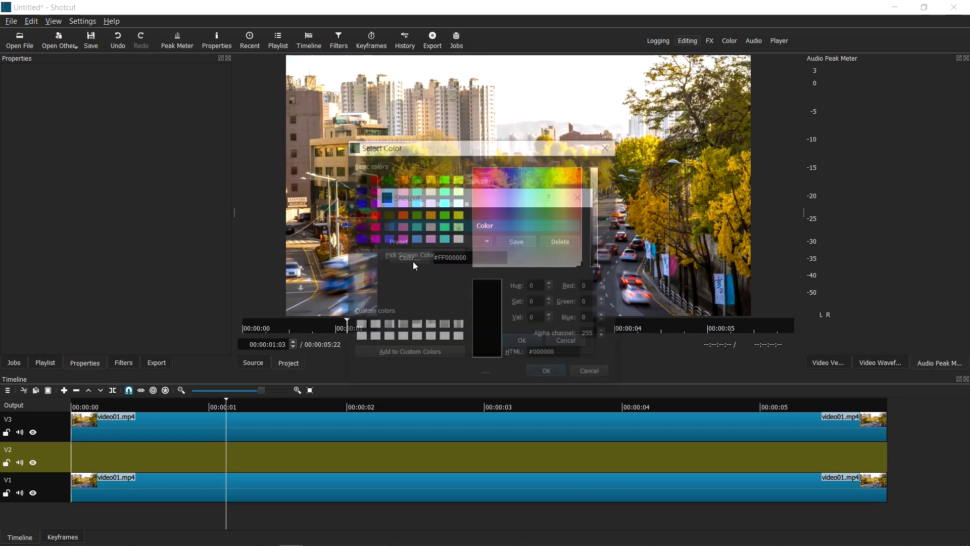
click(551, 375)
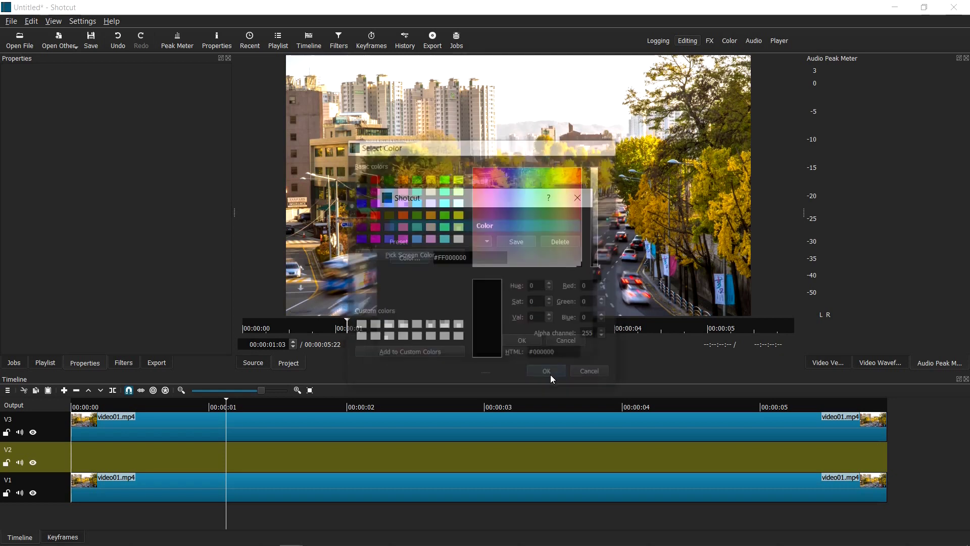
click(529, 340)
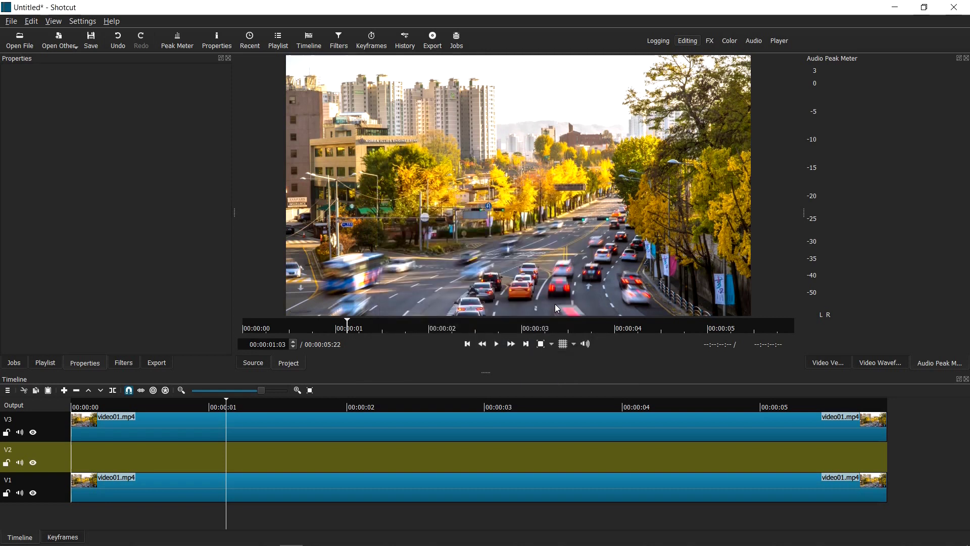
- Place the black colour clip at the start of V2 and extend it to the video's end
drag(526, 198, 510, 456)
drag(608, 456, 260, 456)
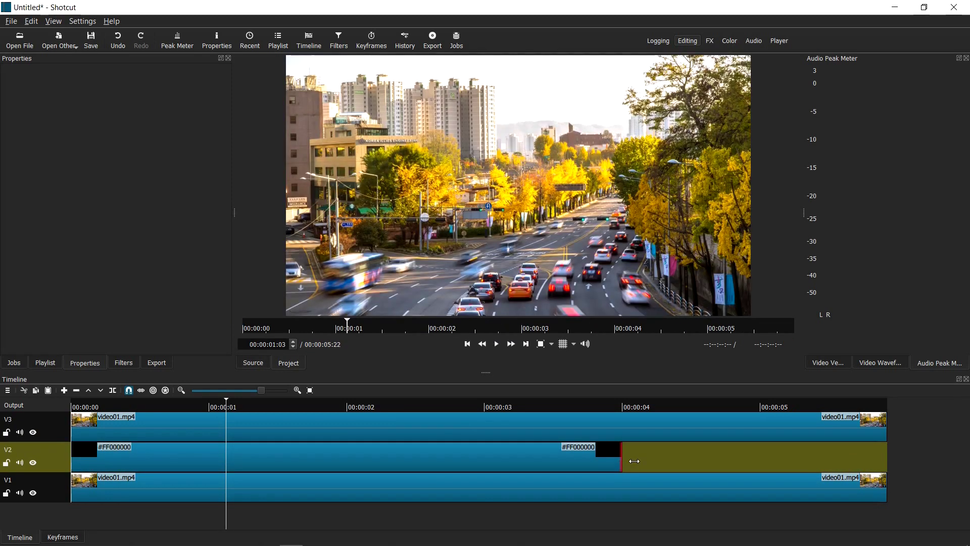
drag(626, 461, 900, 461)
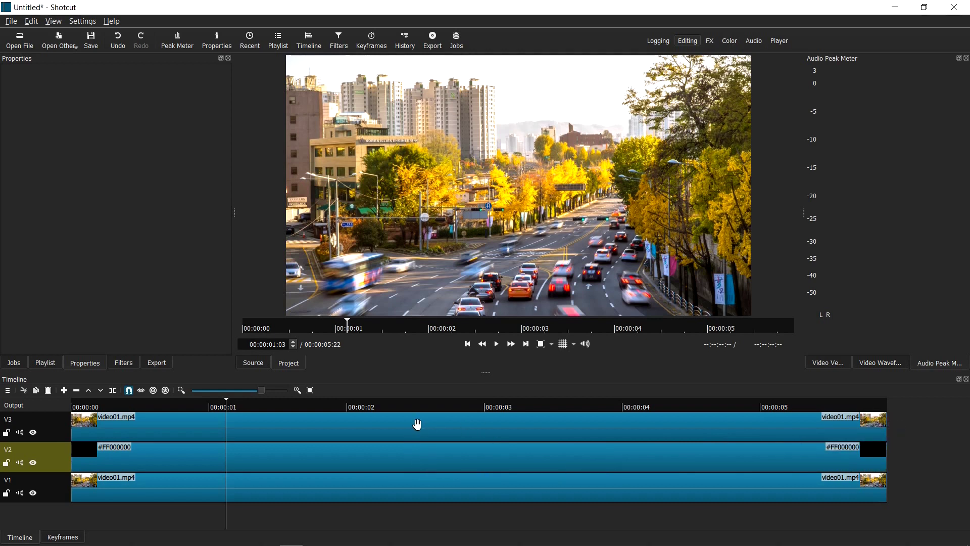
- Play back the edit, toggle V3's visibility to check the black layer, and select the V3 clip
click(428, 406)
click(497, 343)
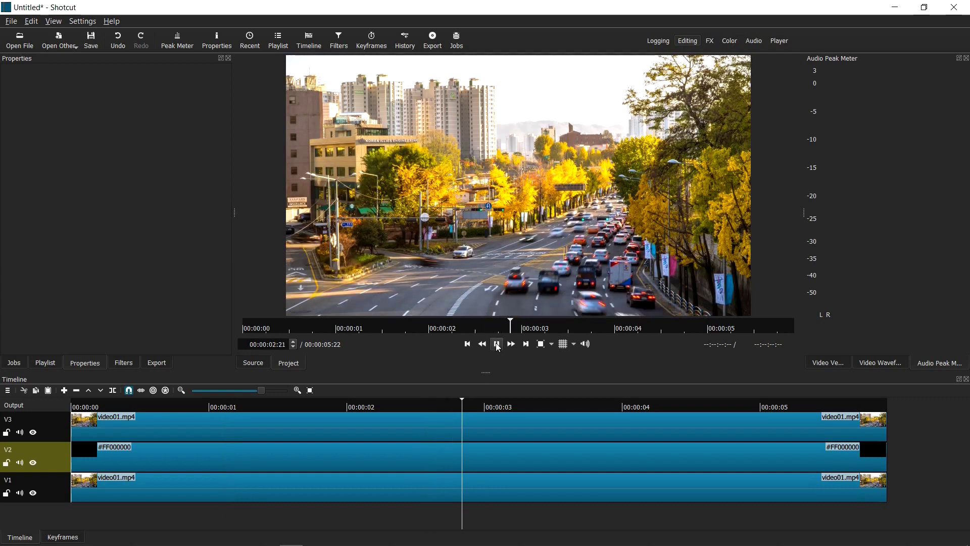
click(496, 344)
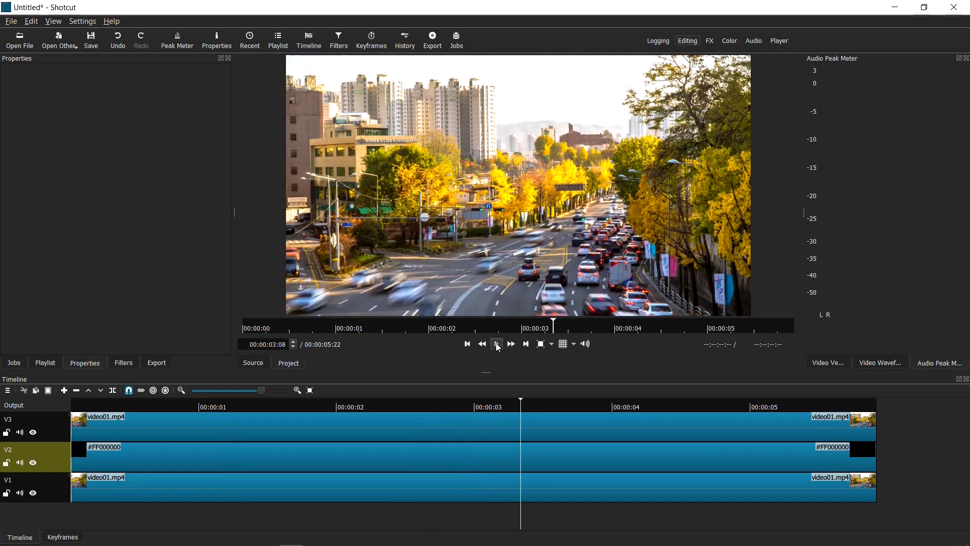
click(33, 432)
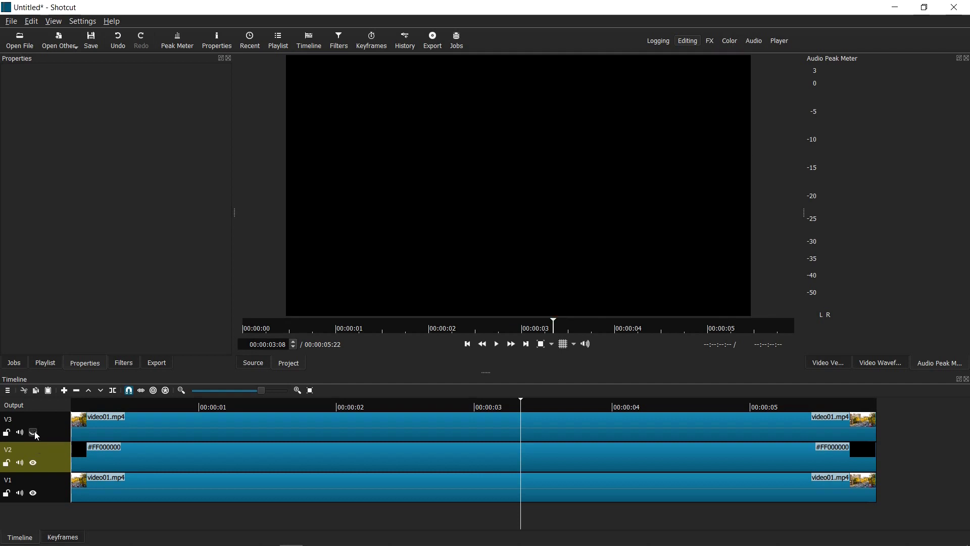
click(34, 432)
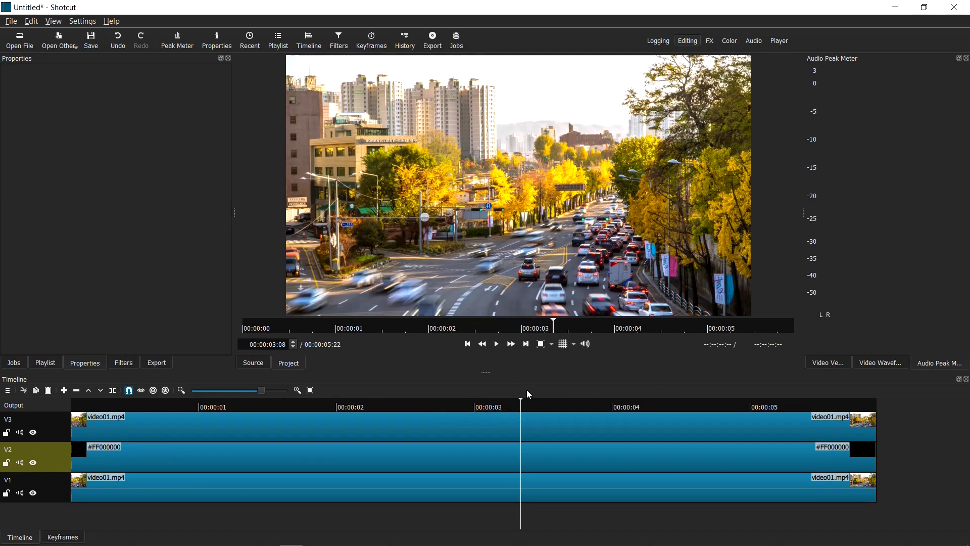
click(401, 424)
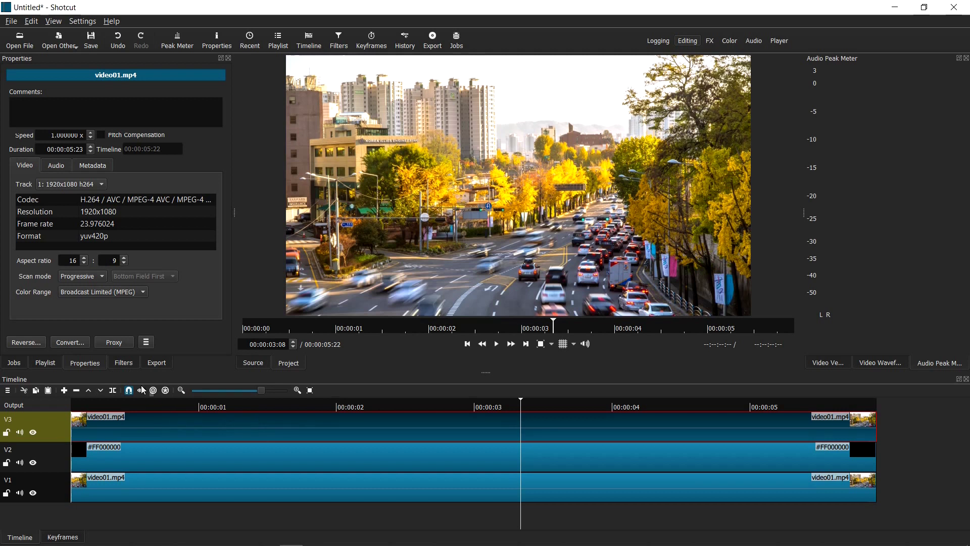
- Add a Mask: Simple Shape filter to the V3 clip with its shape set to Ellipse
click(124, 363)
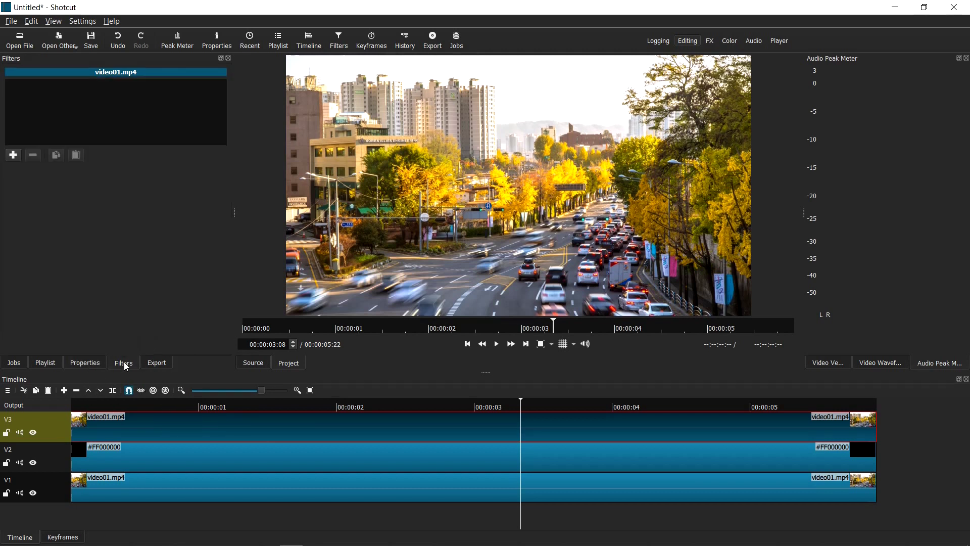
click(13, 155)
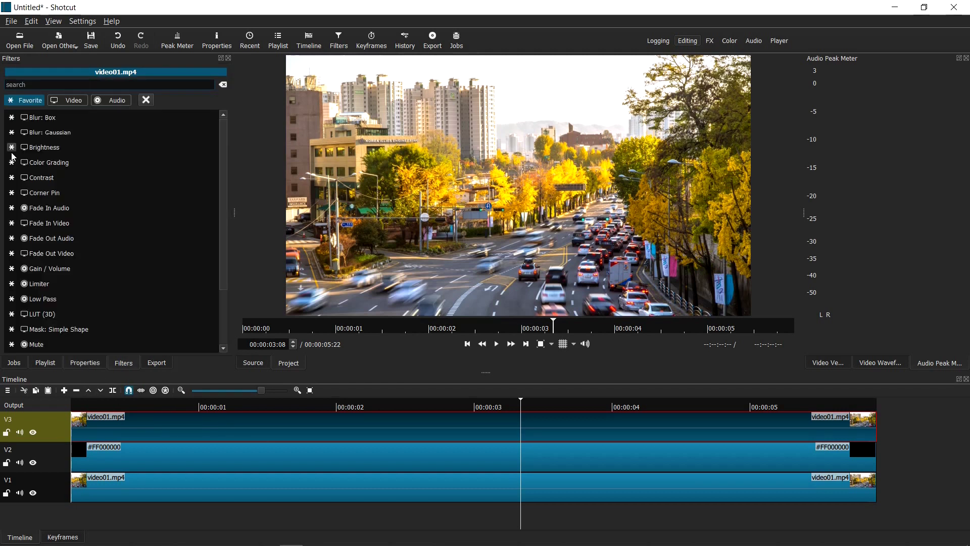
scroll(13, 157, down, 3)
text(m)
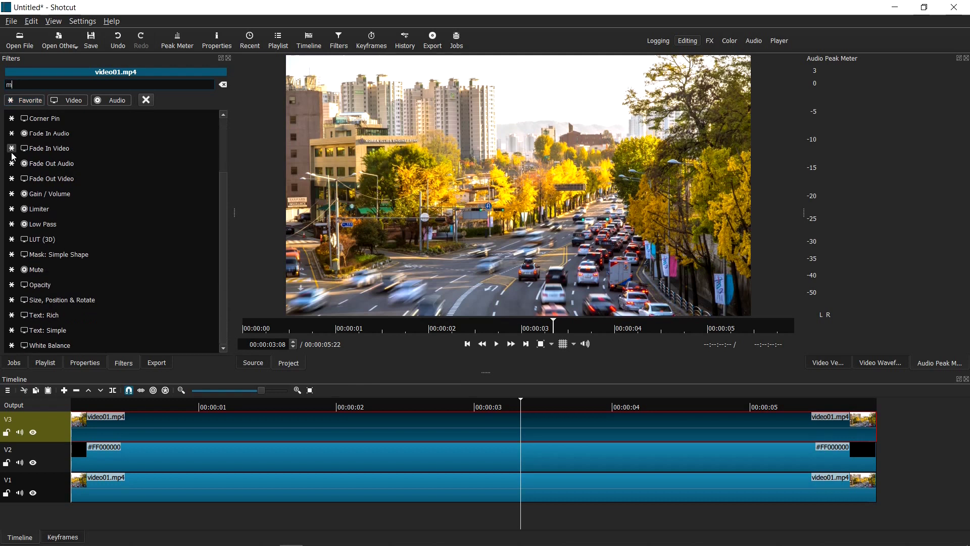
text(ask)
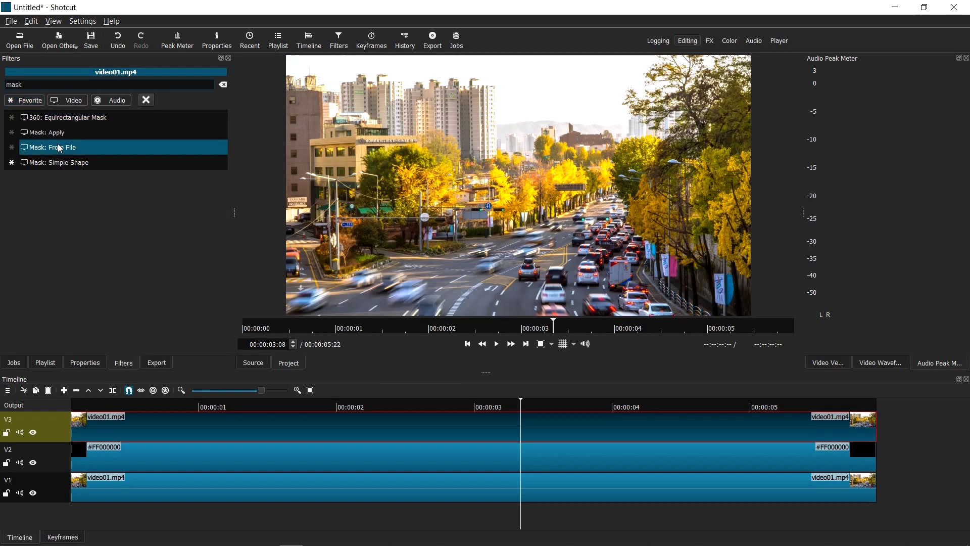
click(77, 163)
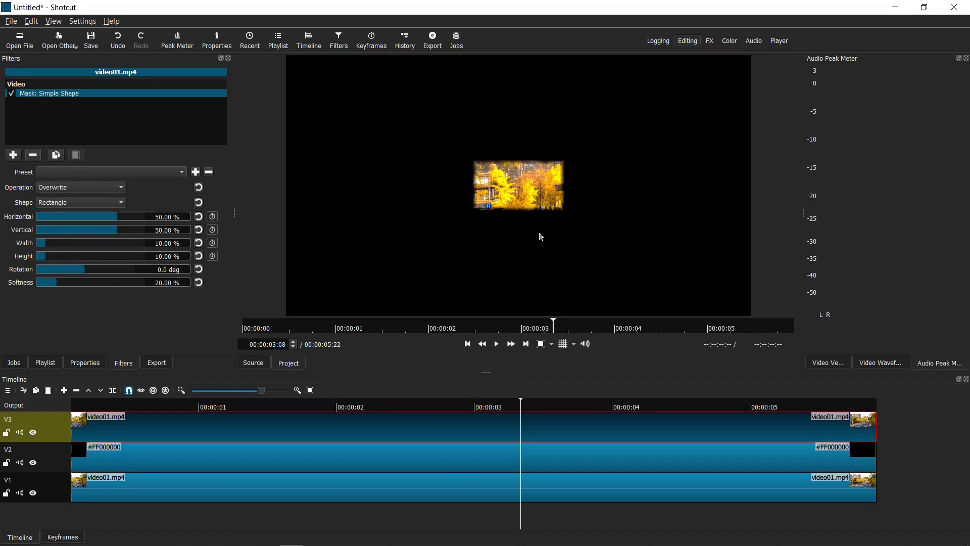
click(121, 202)
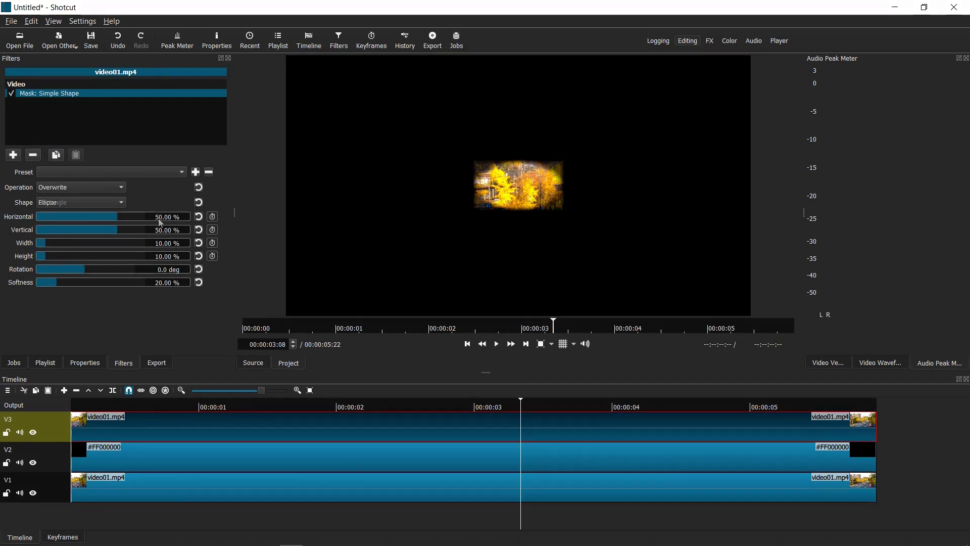
click(125, 212)
click(121, 203)
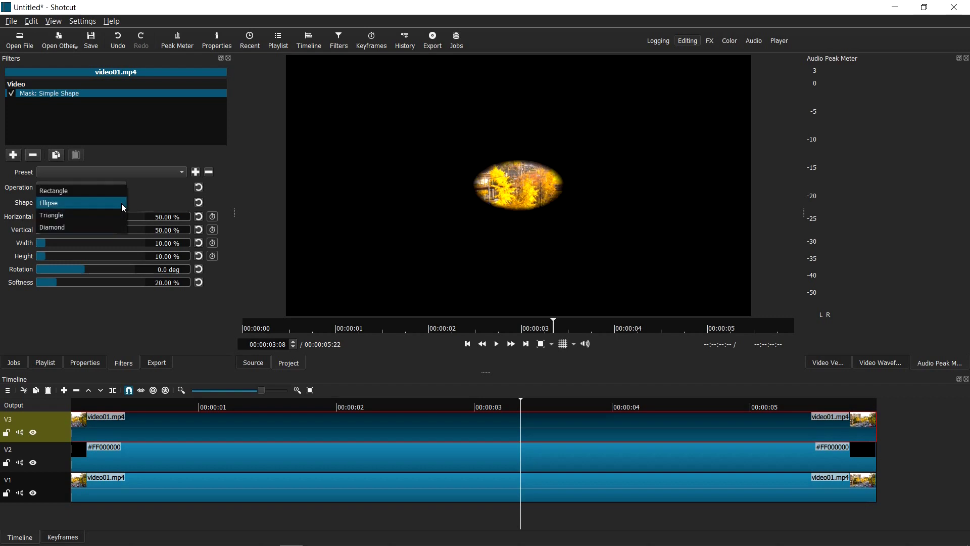
click(84, 204)
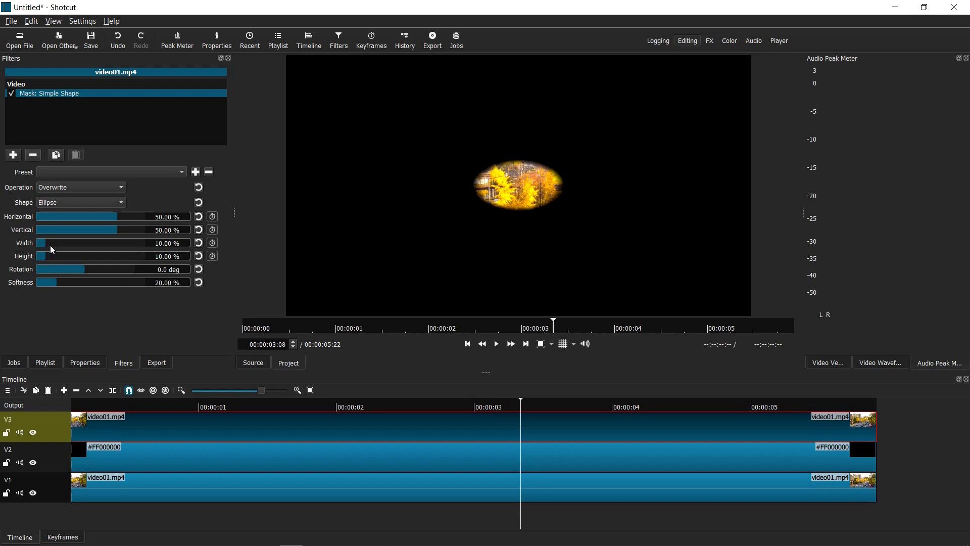
- Set the ellipse mask to Width 41.55%, Vertical 81.74% and Height about 14.61%
drag(44, 244, 84, 246)
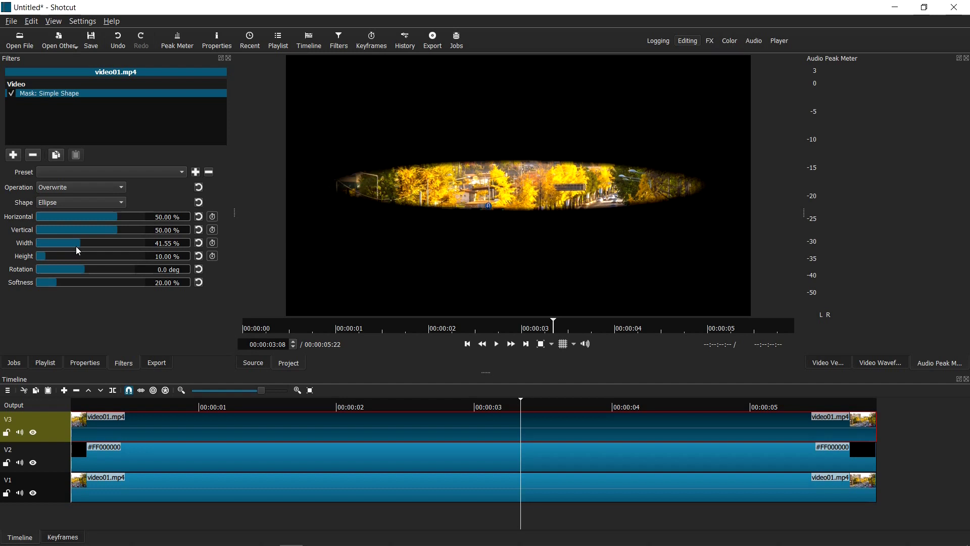
mouse_move(117, 232)
mouse_down()
mouse_move(105, 232)
mouse_move(137, 230)
mouse_up()
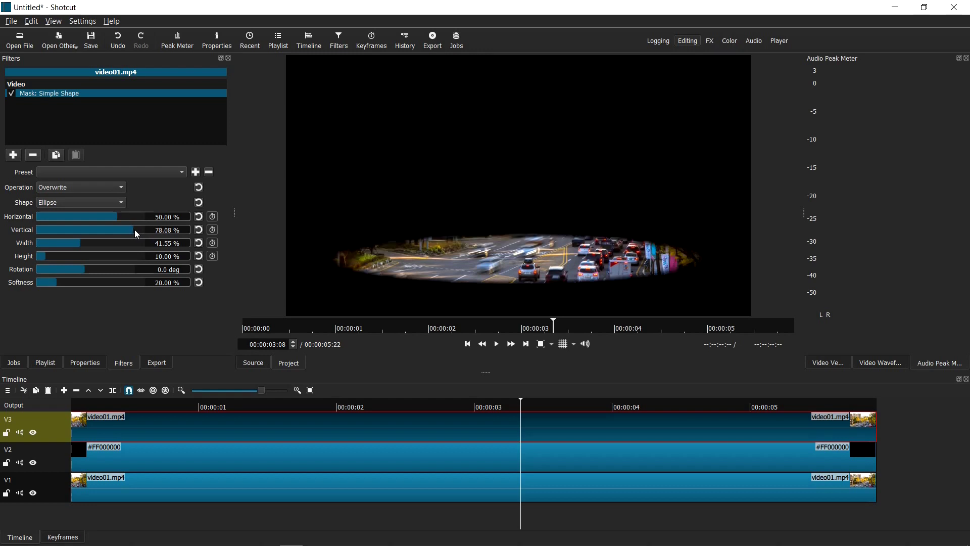
drag(137, 230, 137, 230)
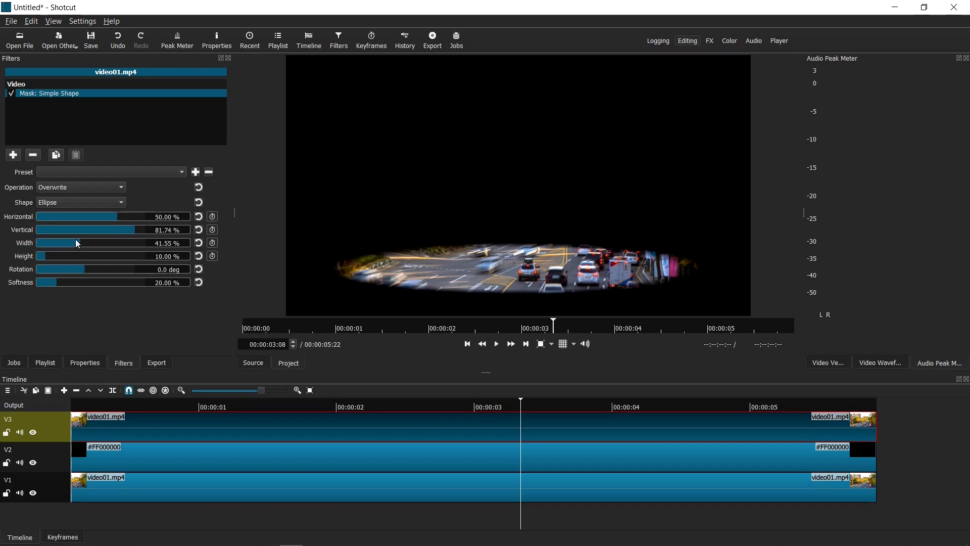
drag(44, 256, 54, 257)
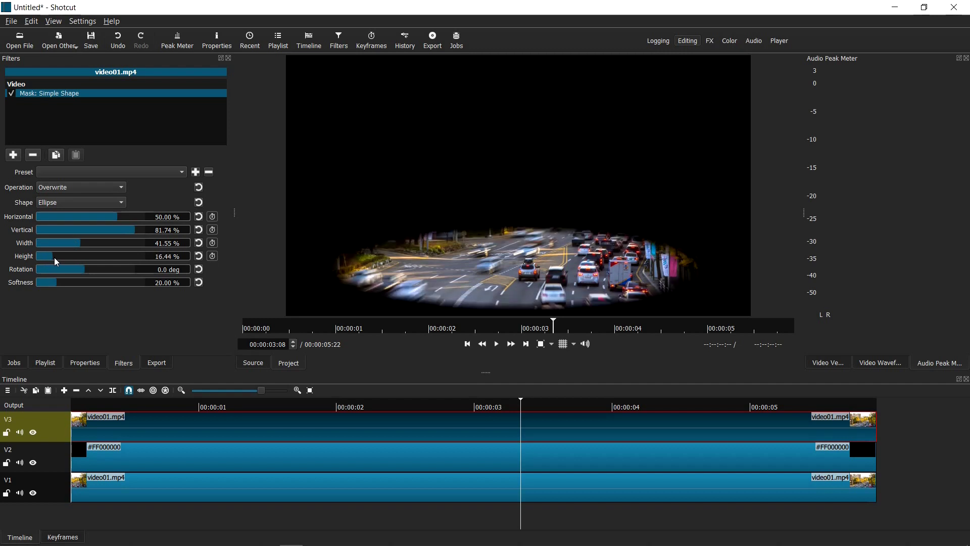
drag(53, 257, 52, 253)
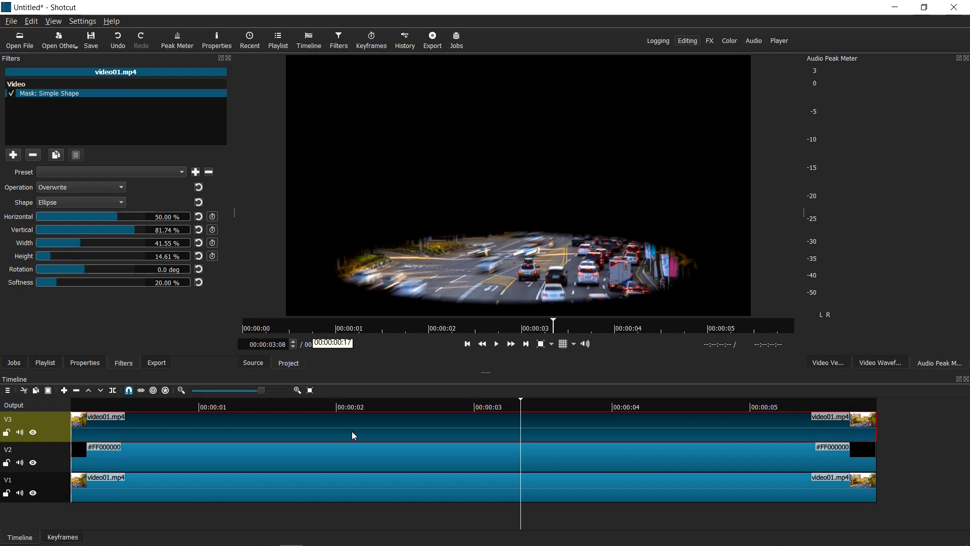
click(344, 452)
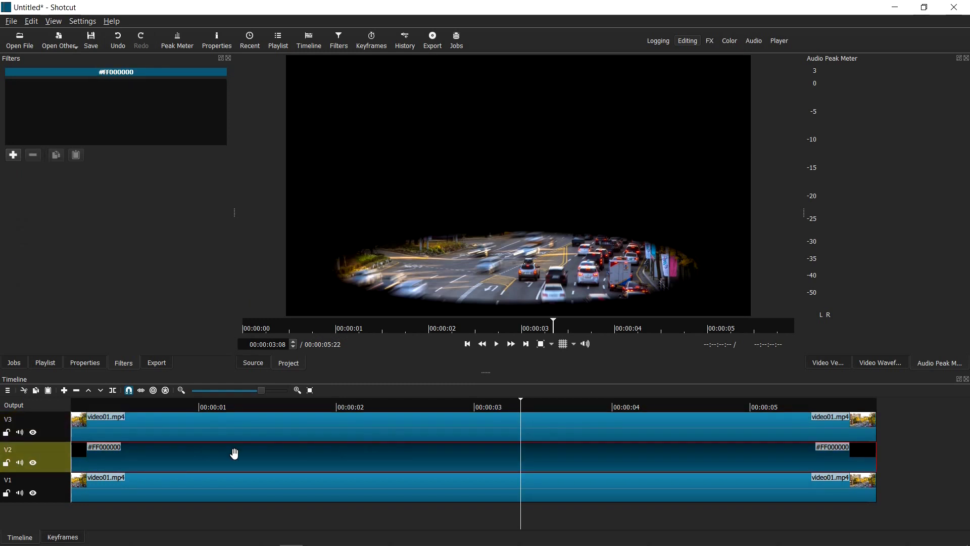
click(33, 464)
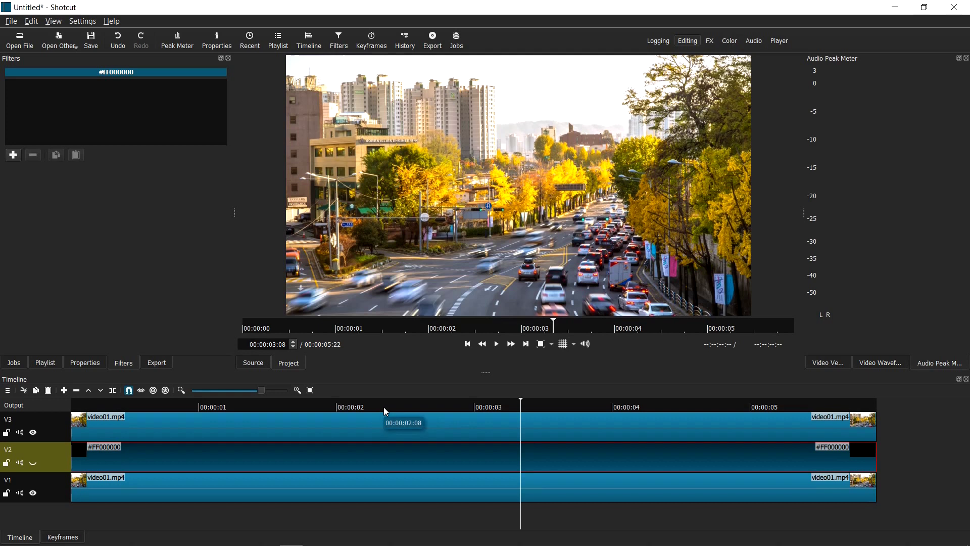
click(498, 346)
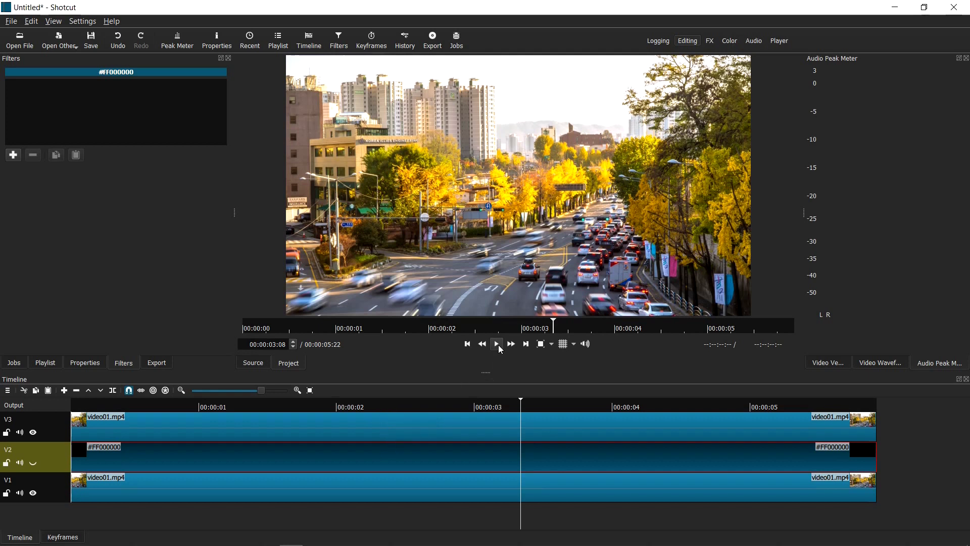
click(498, 345)
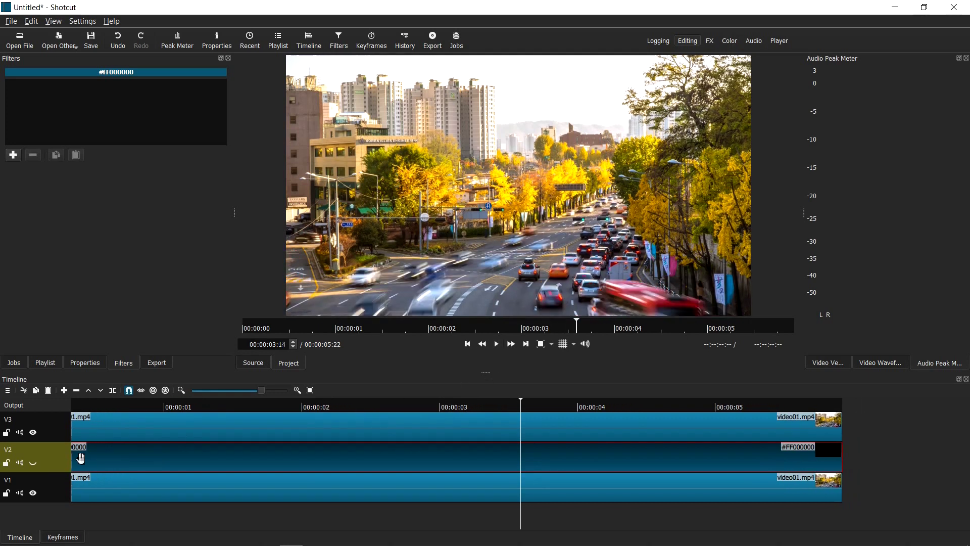
click(34, 464)
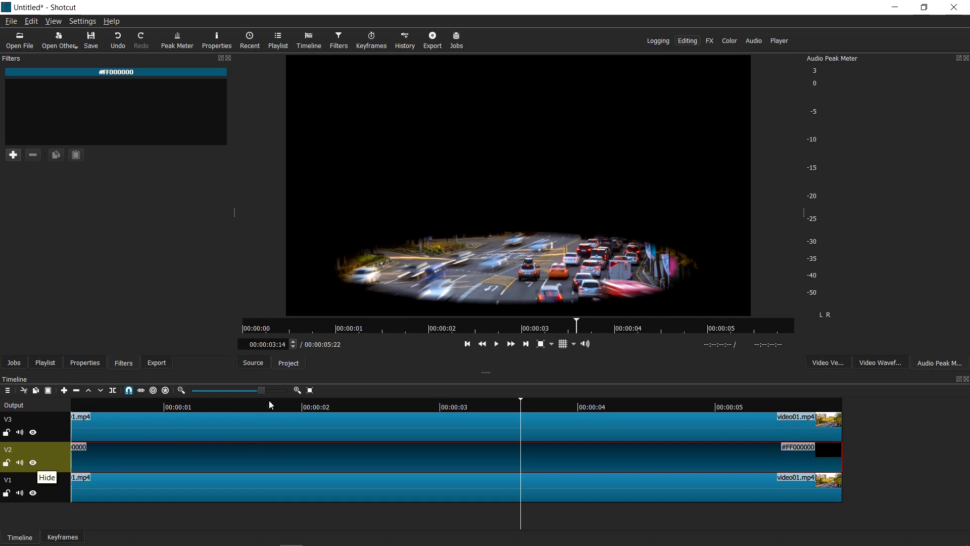
click(498, 346)
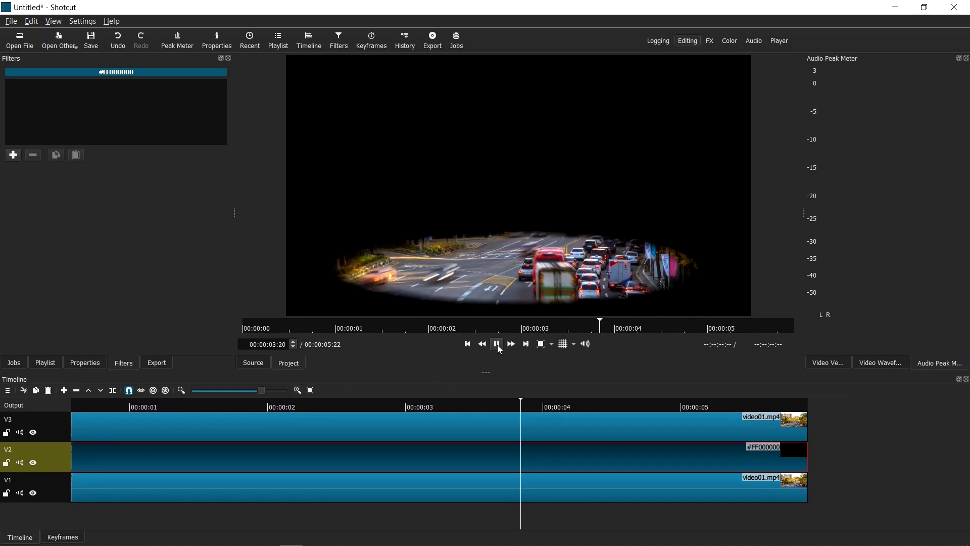
click(498, 345)
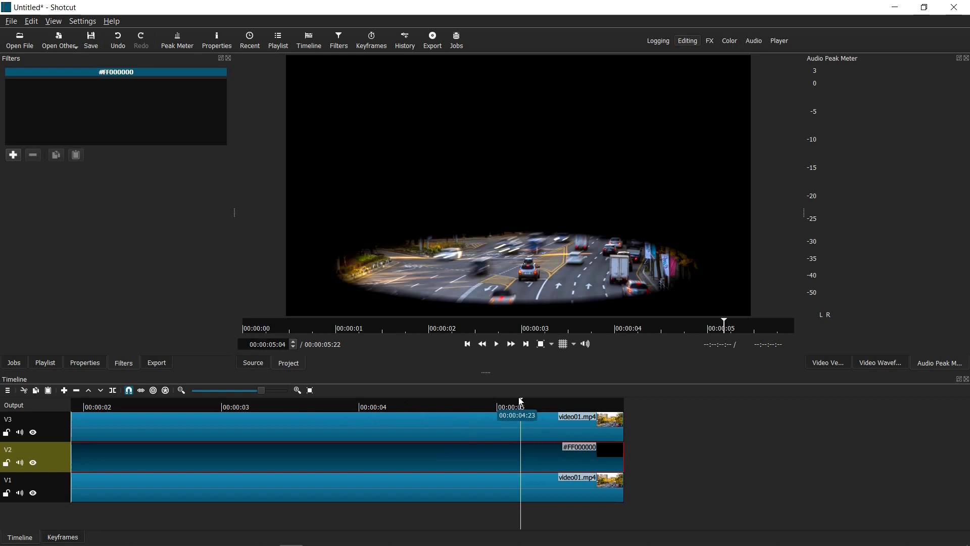
click(420, 431)
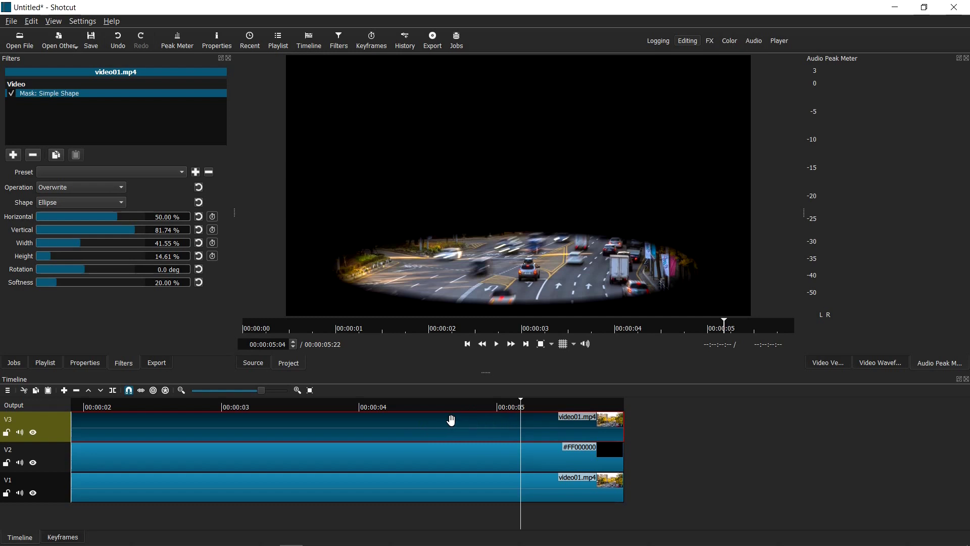
- Add a Blur: Gaussian filter, found by searching 'gau', to the V3 clip with amount left at 0.0
click(11, 423)
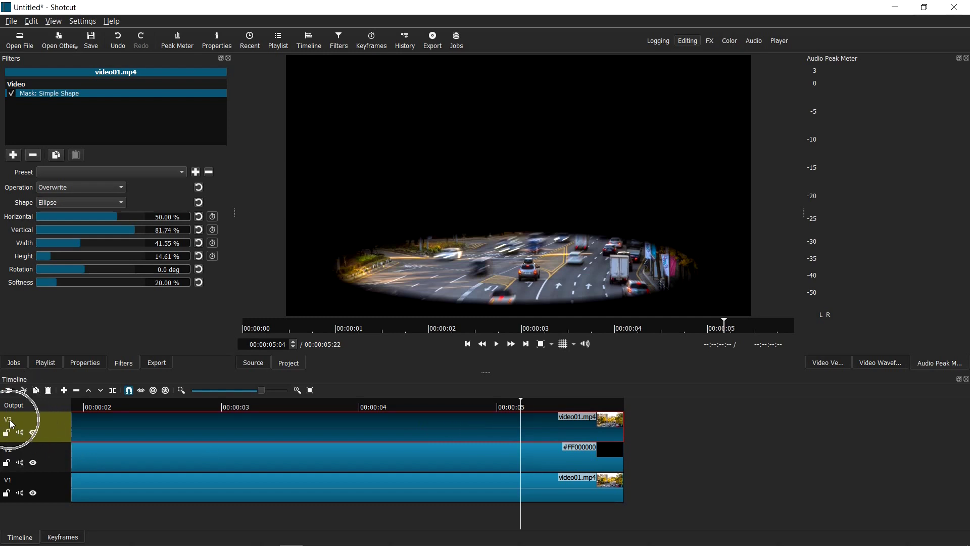
click(14, 156)
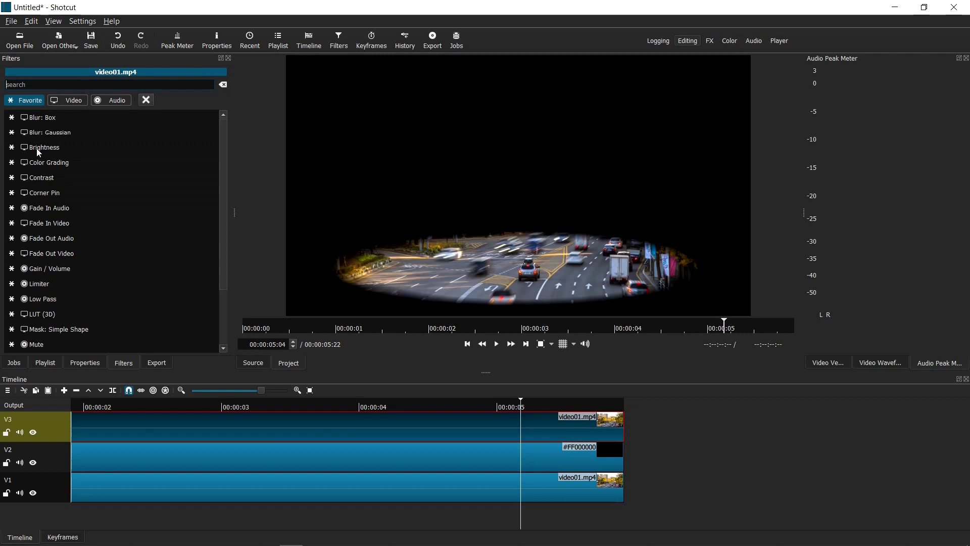
text(g)
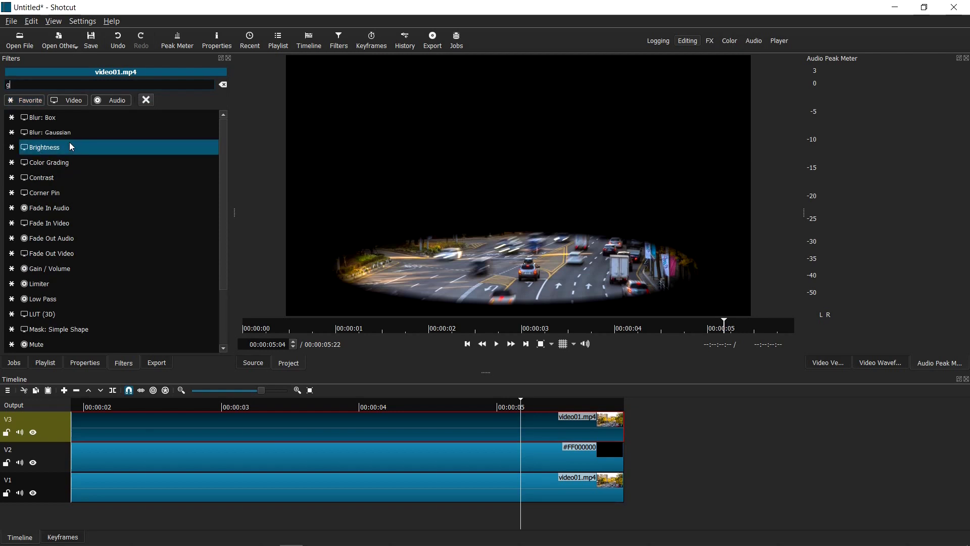
text(au)
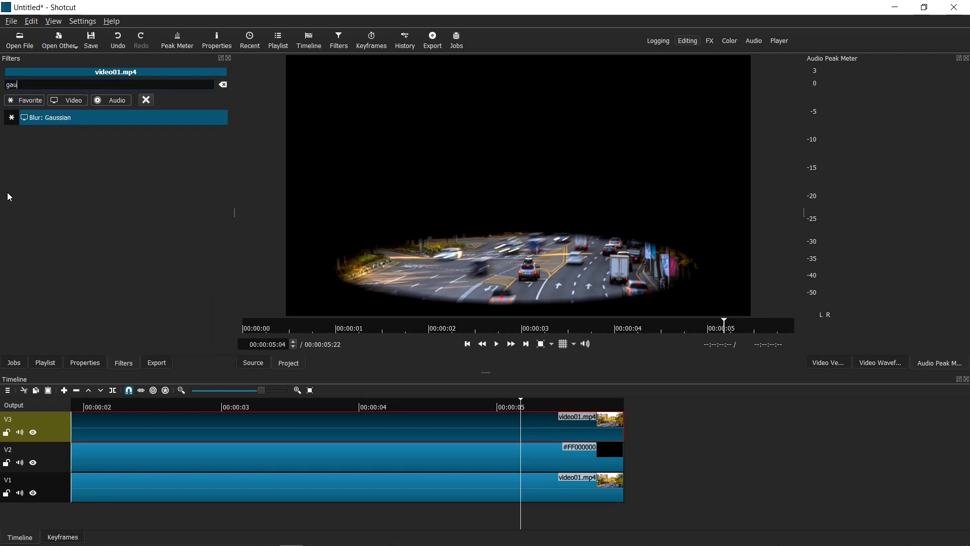
click(68, 120)
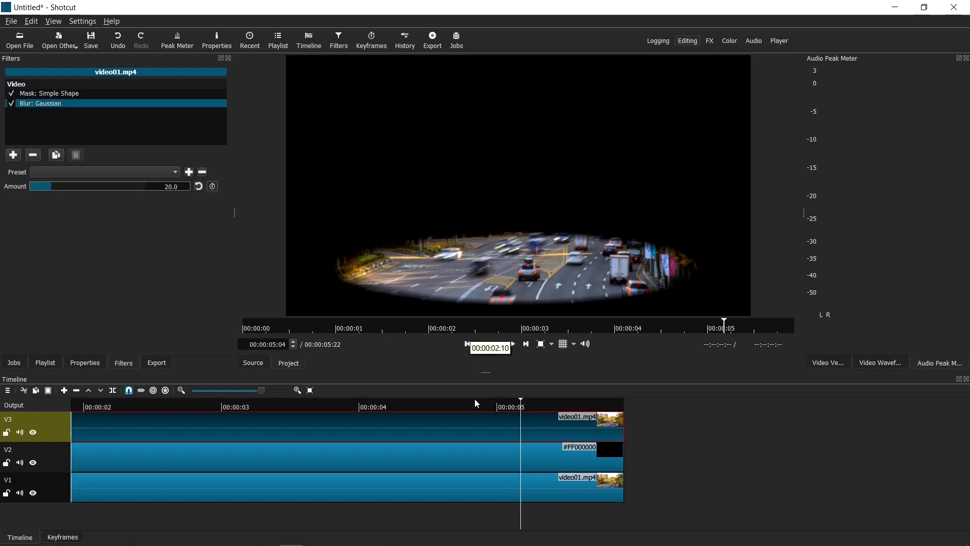
drag(51, 189, 23, 188)
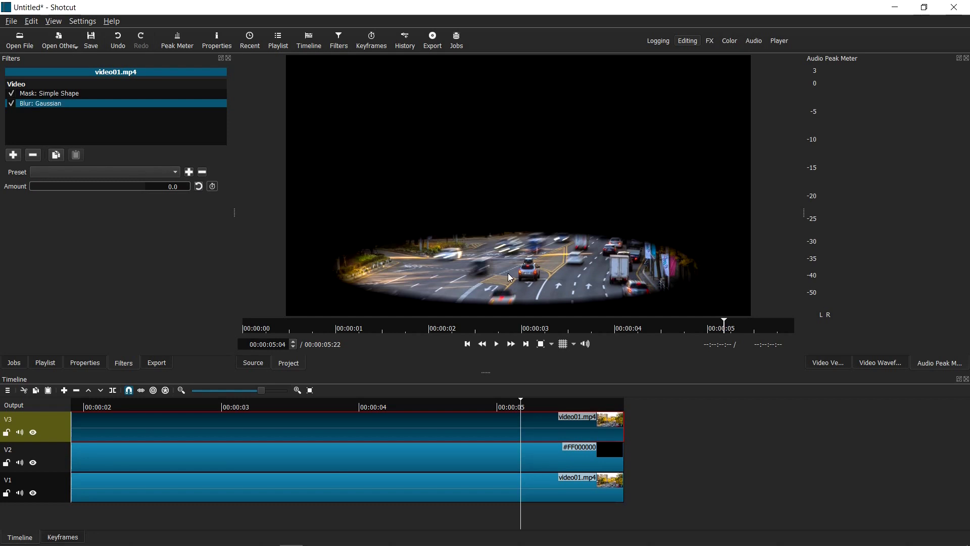
- Change the Mask: Simple Shape operation from Overwrite to Subtract
click(63, 95)
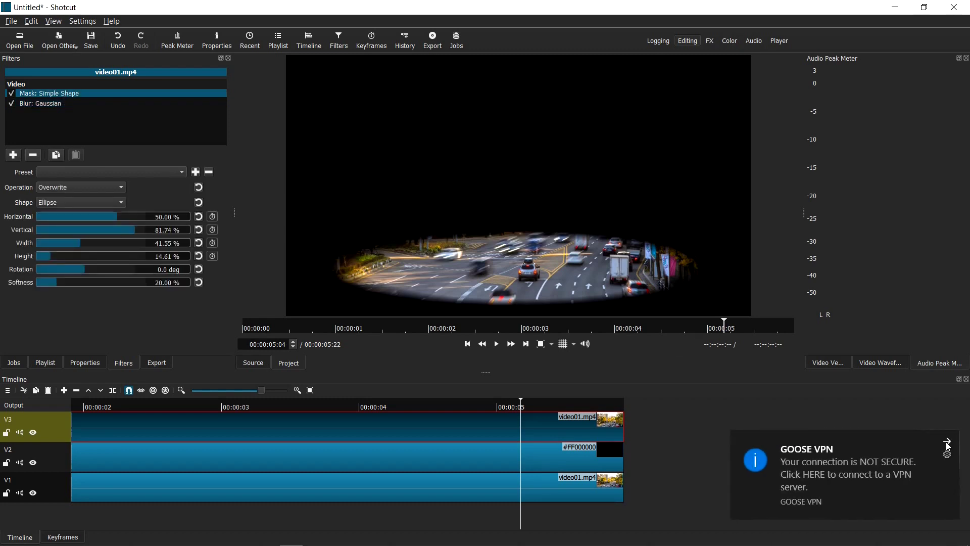
click(947, 443)
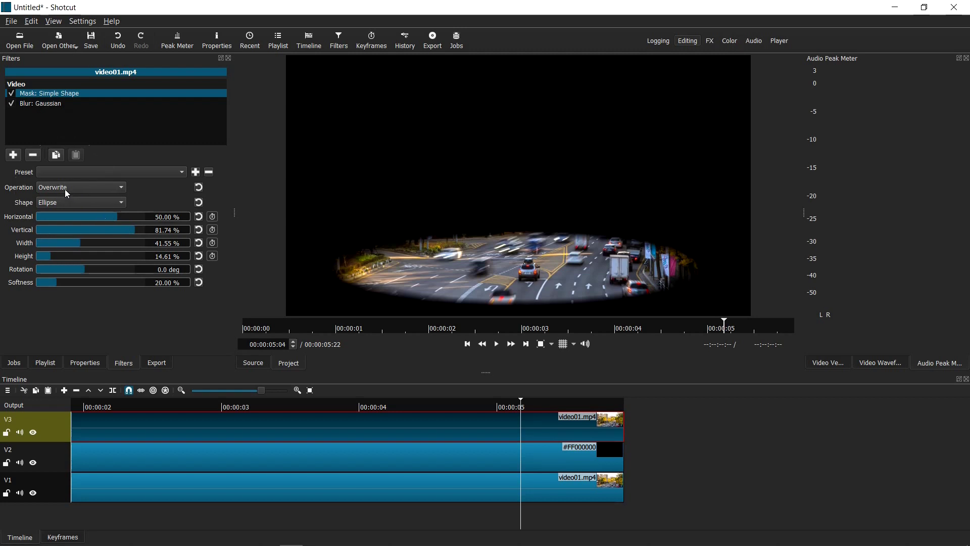
click(105, 187)
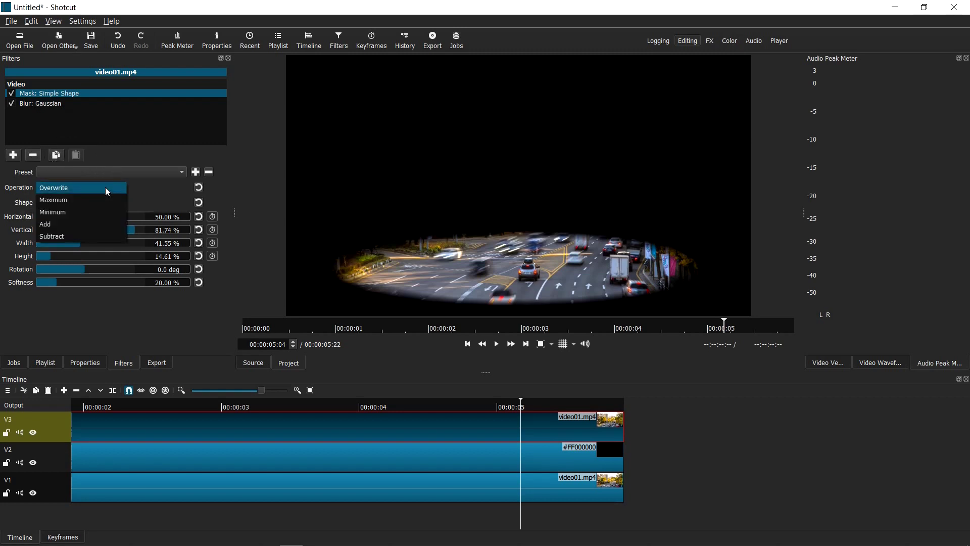
click(62, 236)
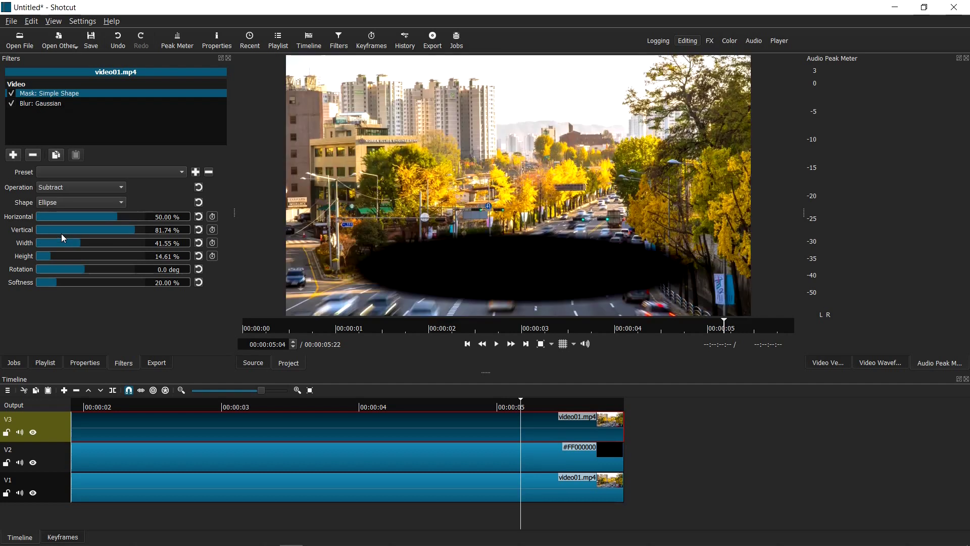
- Hide the black V2 track and raise the V3 clip's Gaussian blur Amount to 92.2
click(33, 463)
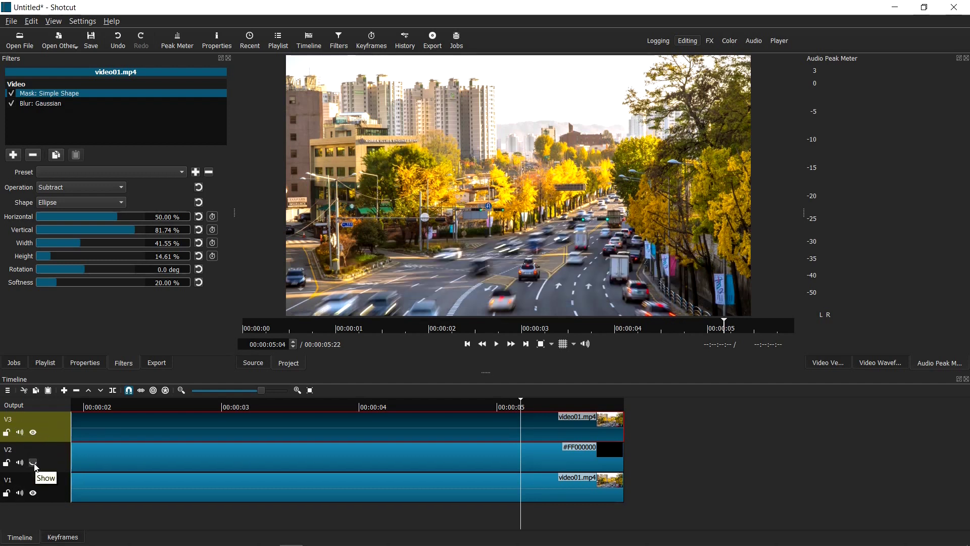
scroll(440, 405, up, 2)
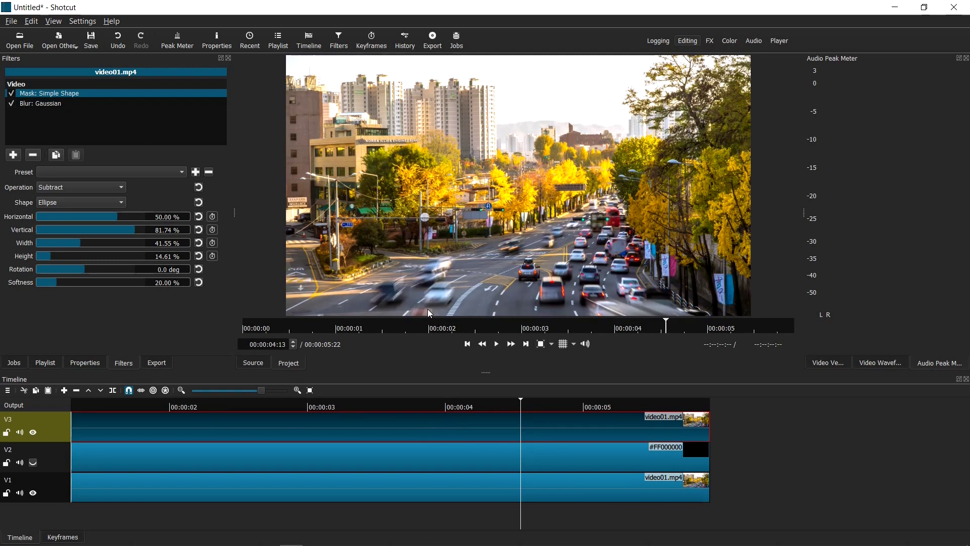
click(42, 107)
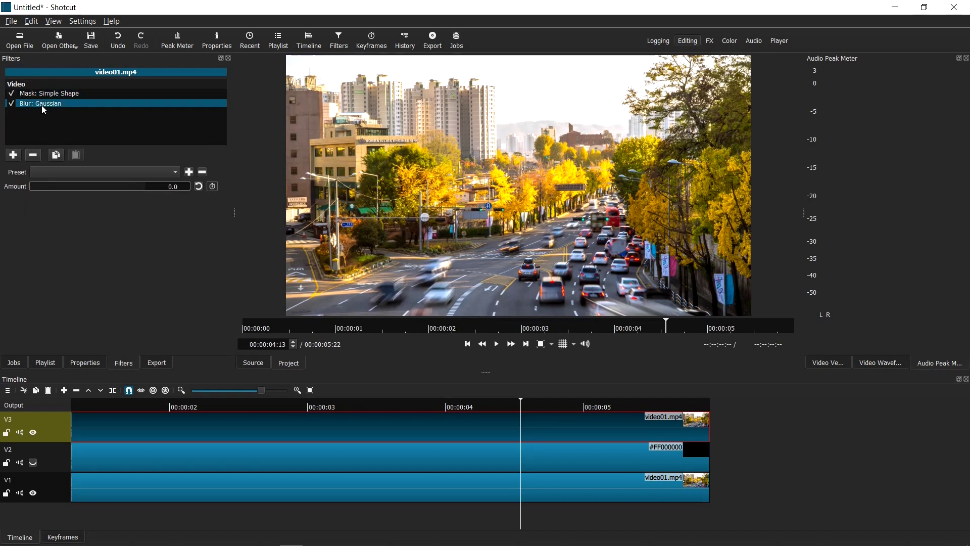
drag(35, 186, 101, 189)
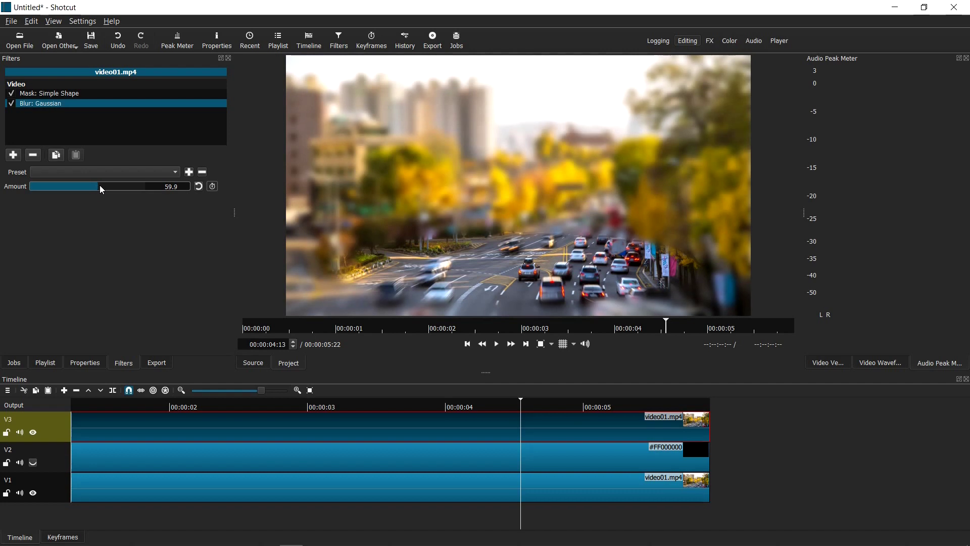
drag(100, 188, 137, 187)
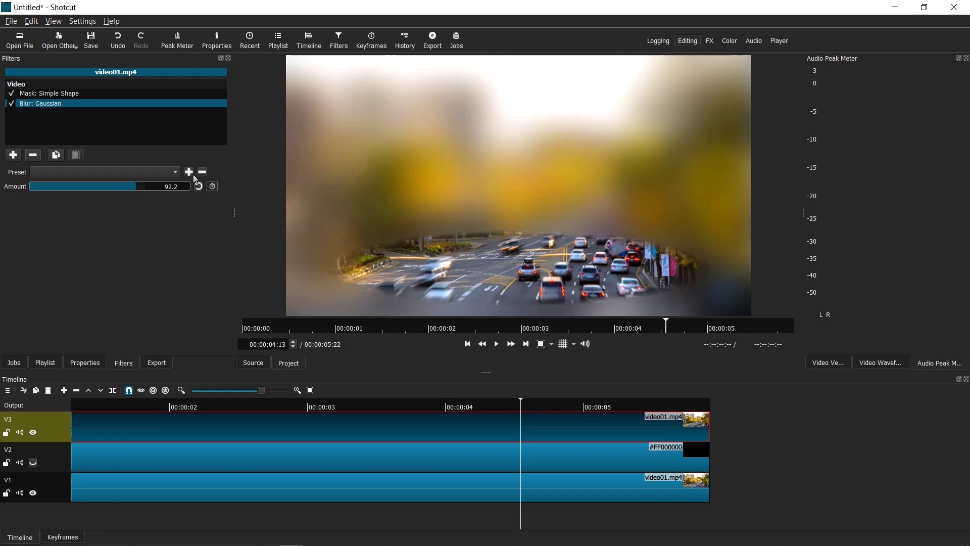
- Raise the Mask: Simple Shape softness from 20% to about 58% for a feathered ellipse edge
click(66, 95)
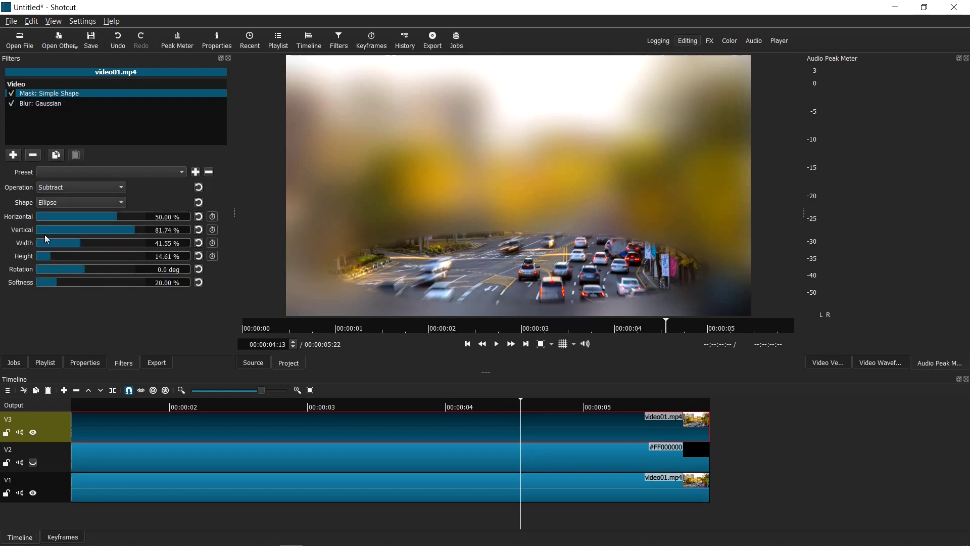
click(55, 286)
drag(55, 286, 94, 280)
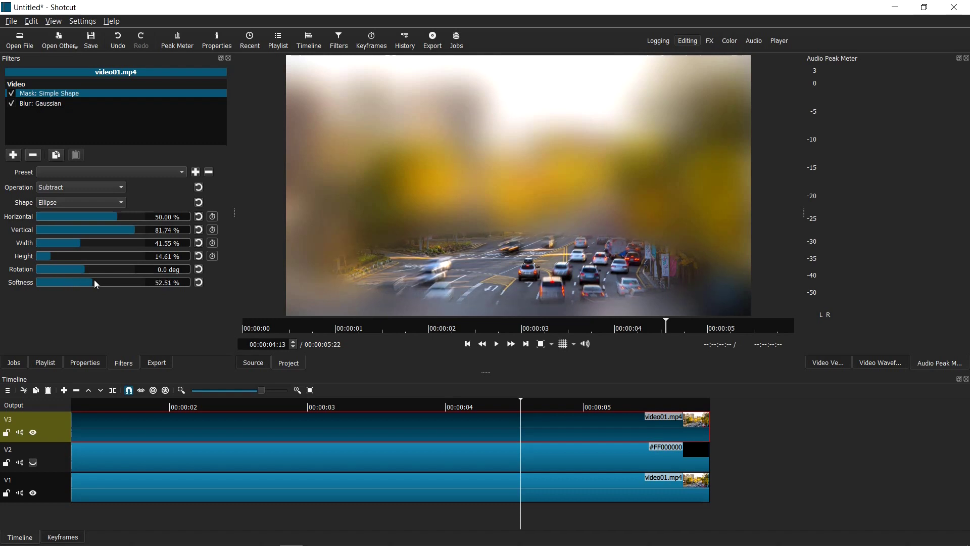
mouse_move(103, 282)
mouse_down()
mouse_move(125, 283)
mouse_move(104, 286)
mouse_up()
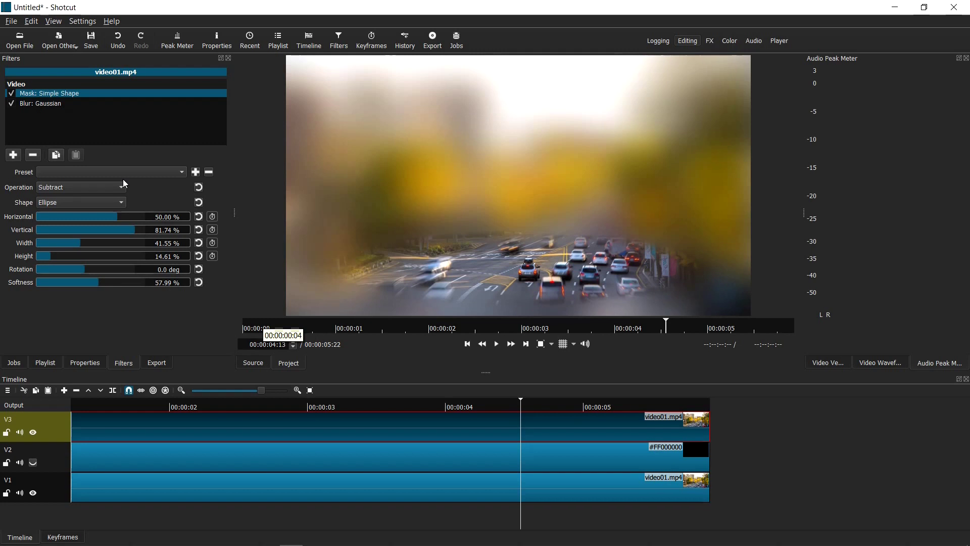
click(45, 104)
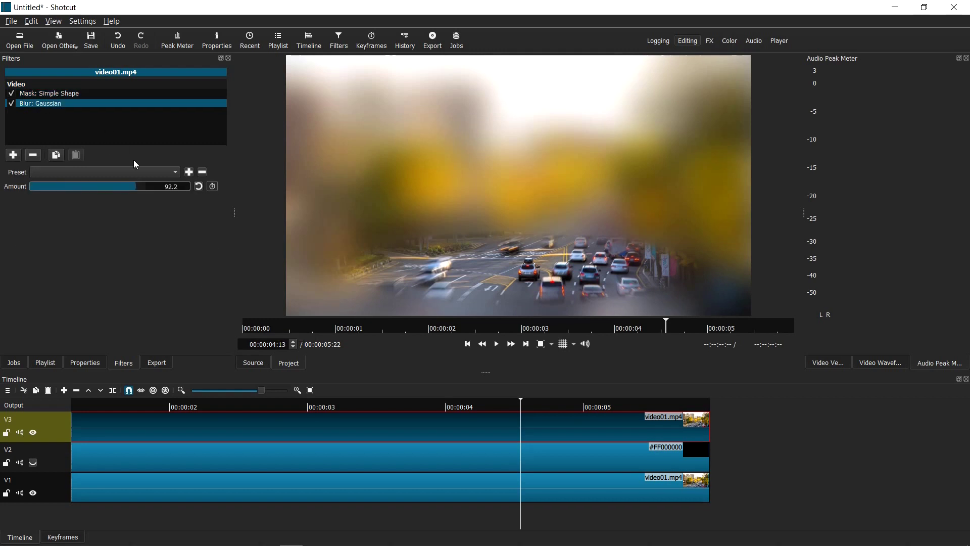
- Lower the Gaussian blur Amount from 92.2 to 44.8 and return to the clip's start
drag(133, 188, 87, 187)
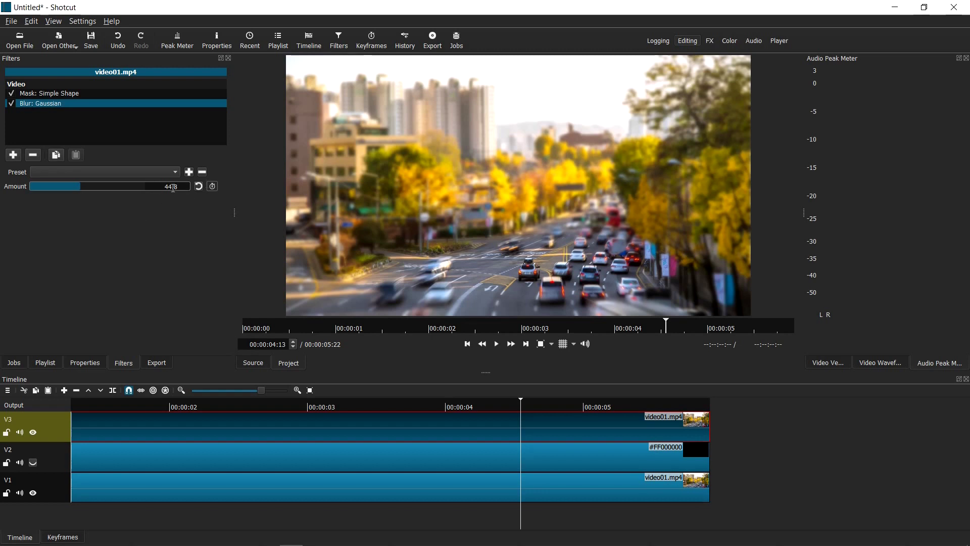
scroll(443, 400, left, 3)
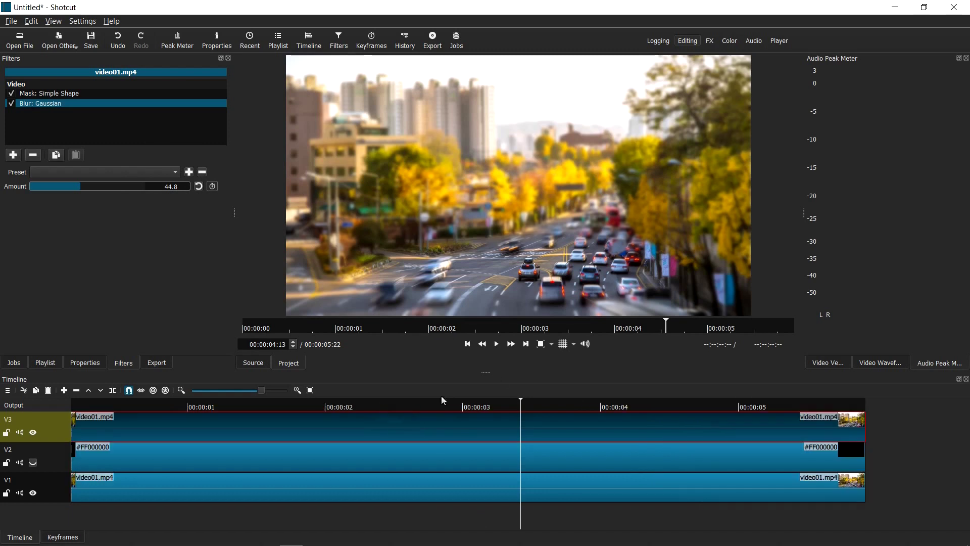
click(468, 344)
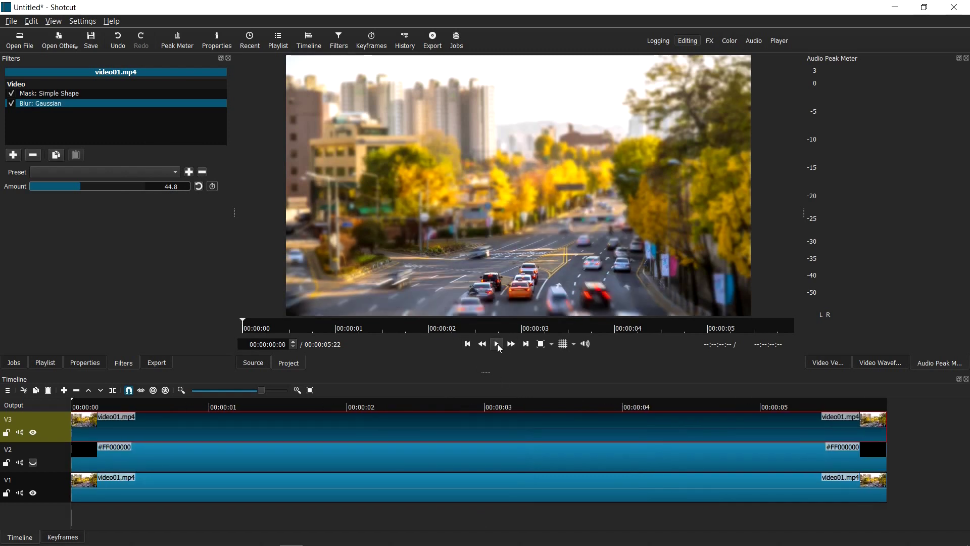
click(497, 344)
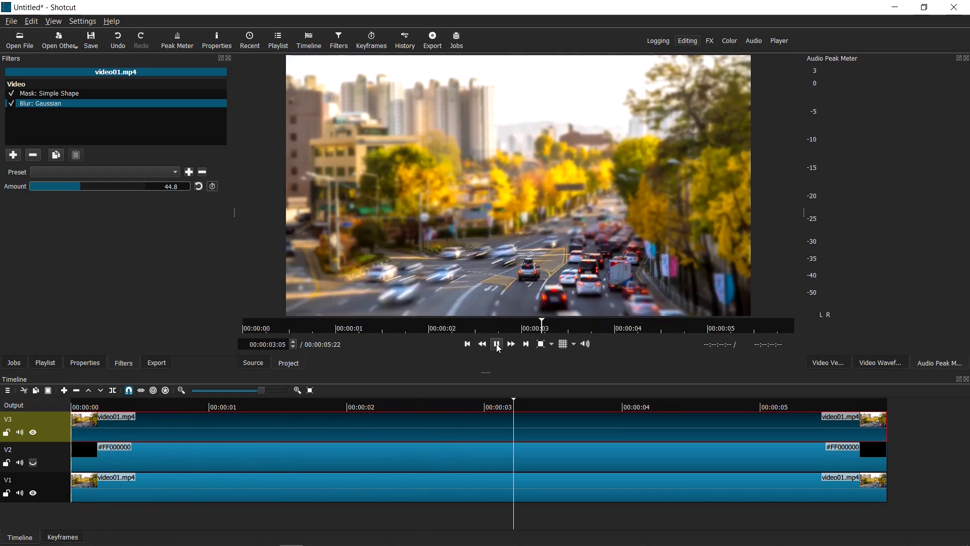
click(497, 345)
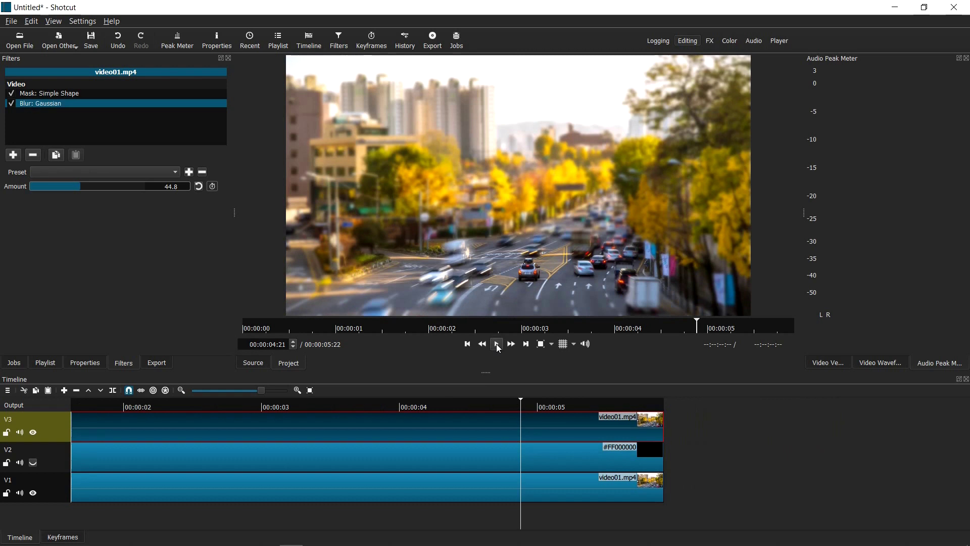
key(Right)
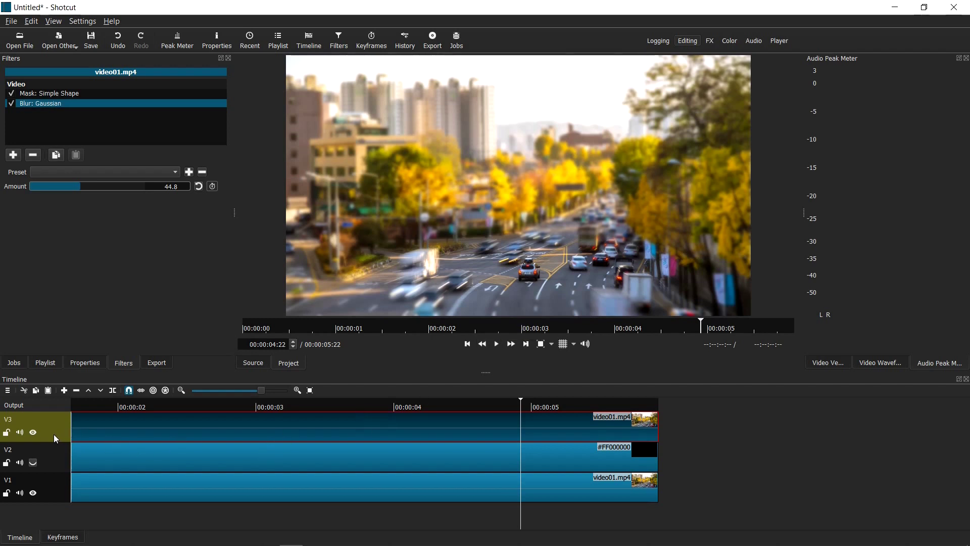
click(33, 432)
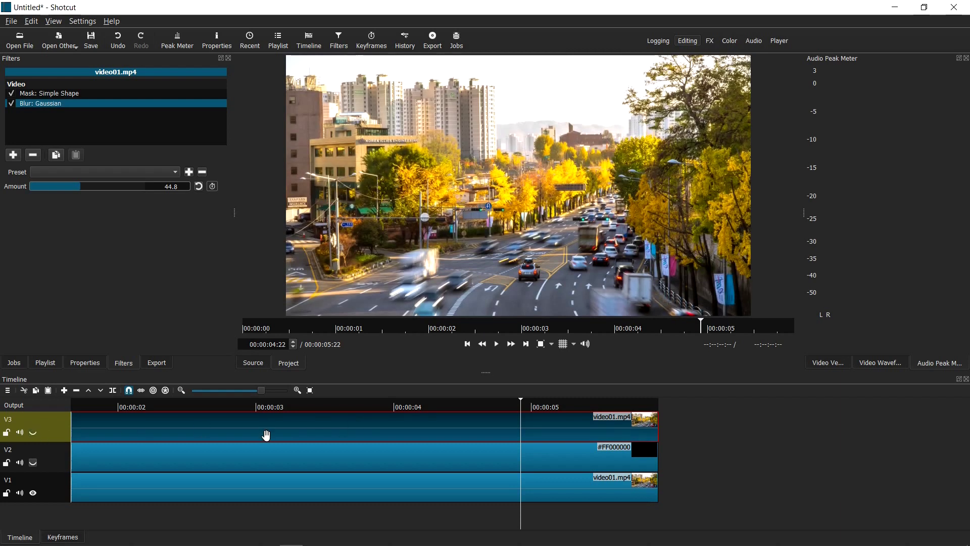
scroll(295, 407, left, 5)
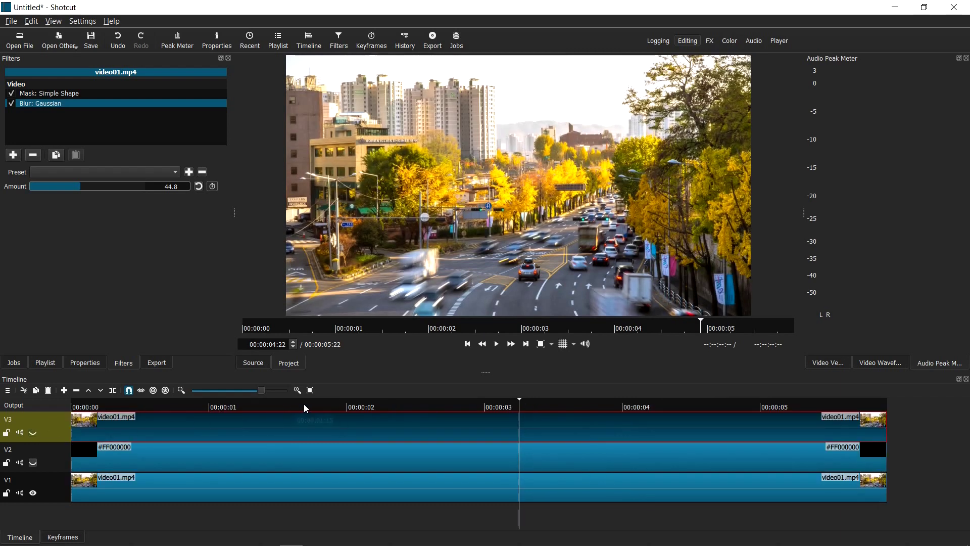
click(467, 344)
click(497, 344)
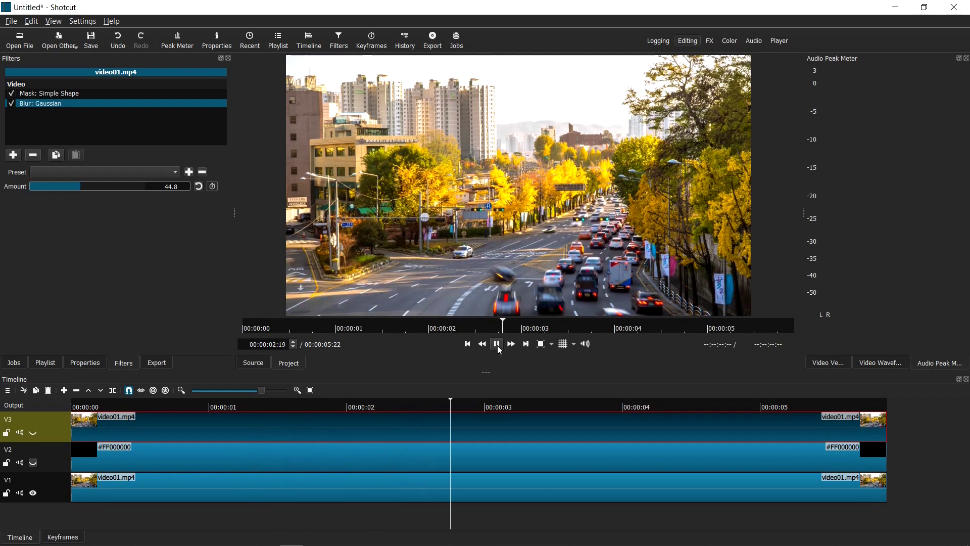
click(497, 345)
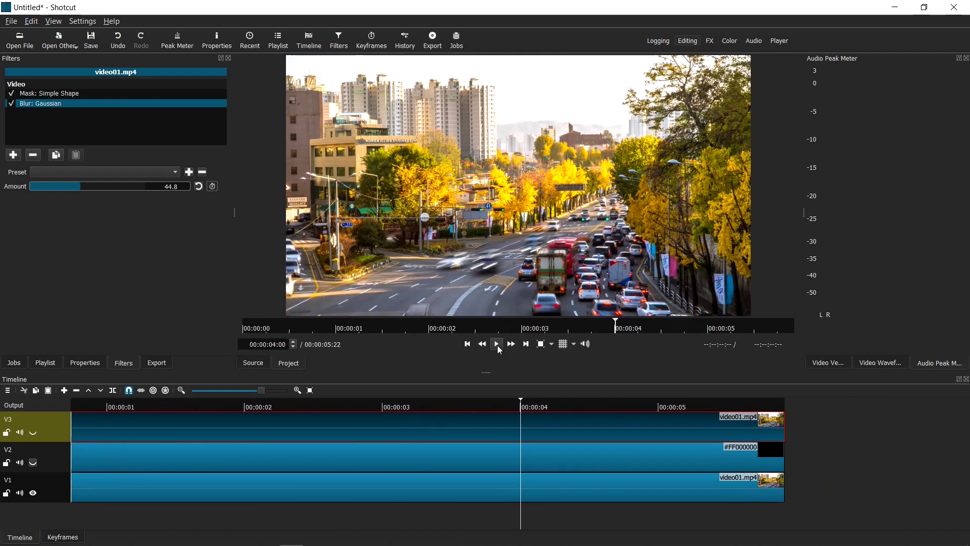
click(40, 436)
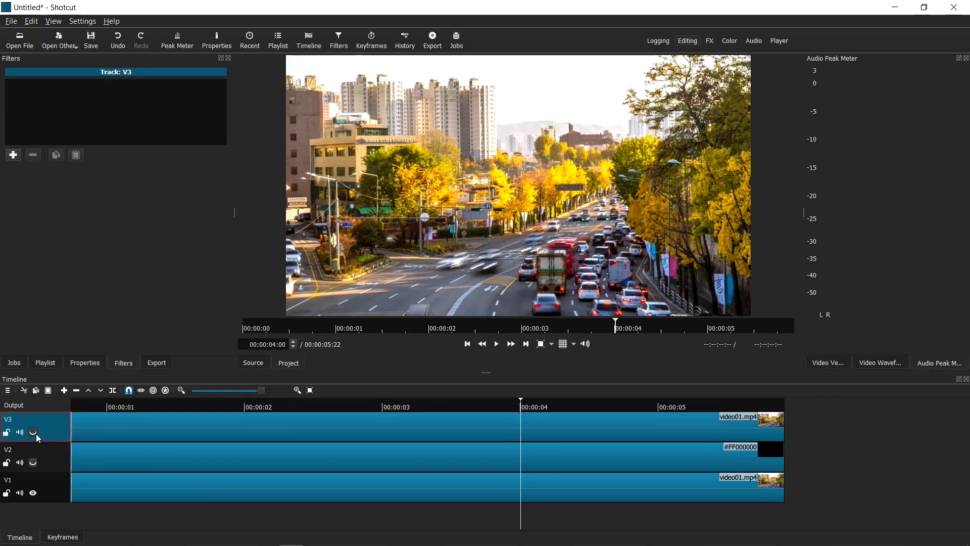
click(33, 433)
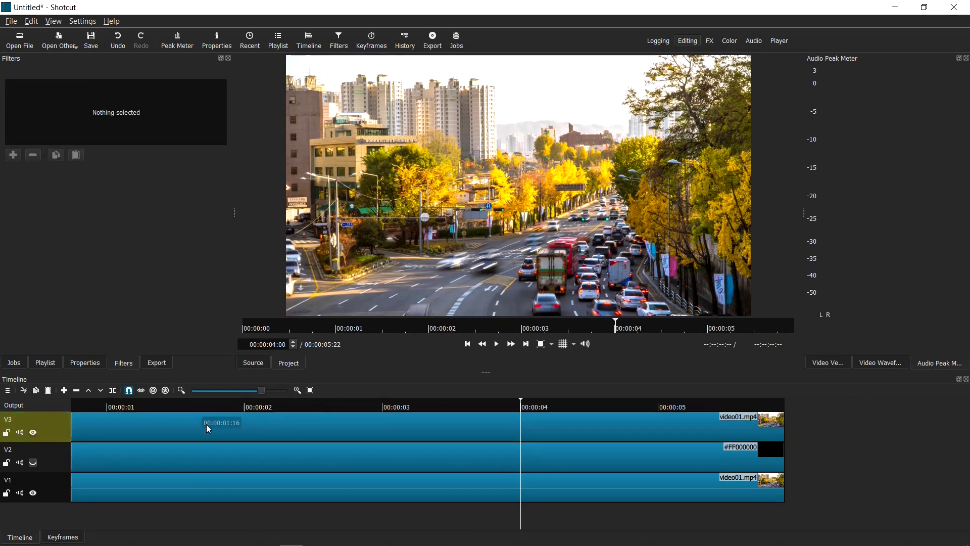
scroll(465, 409, up, 2)
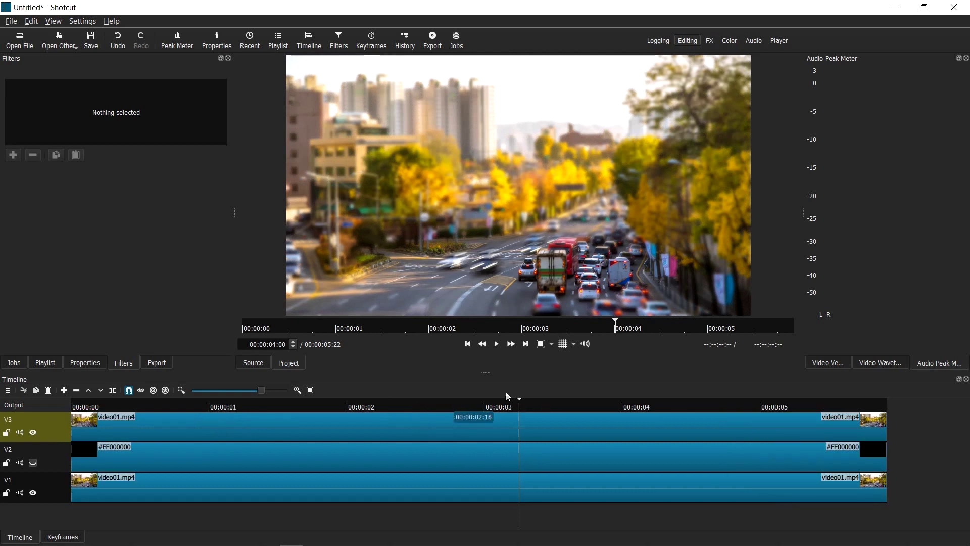
click(494, 347)
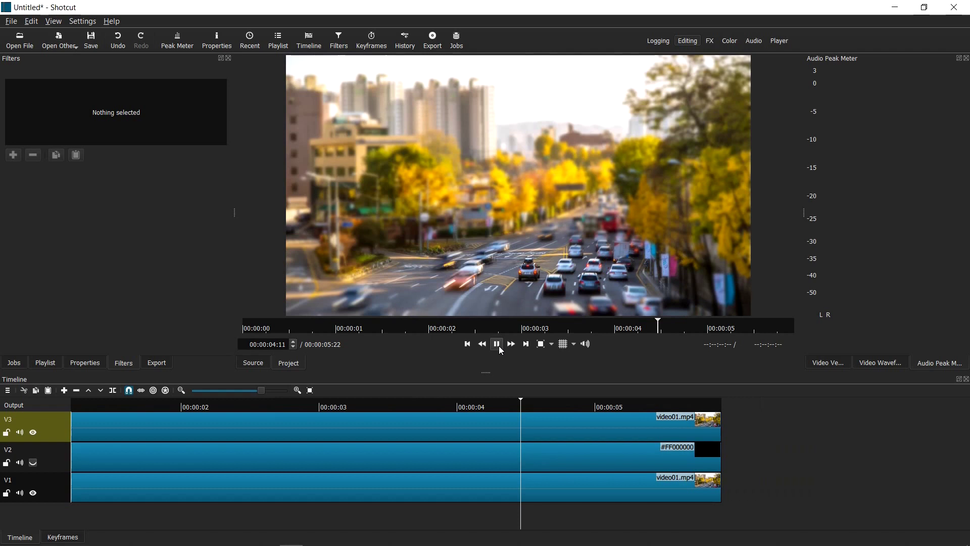
click(499, 346)
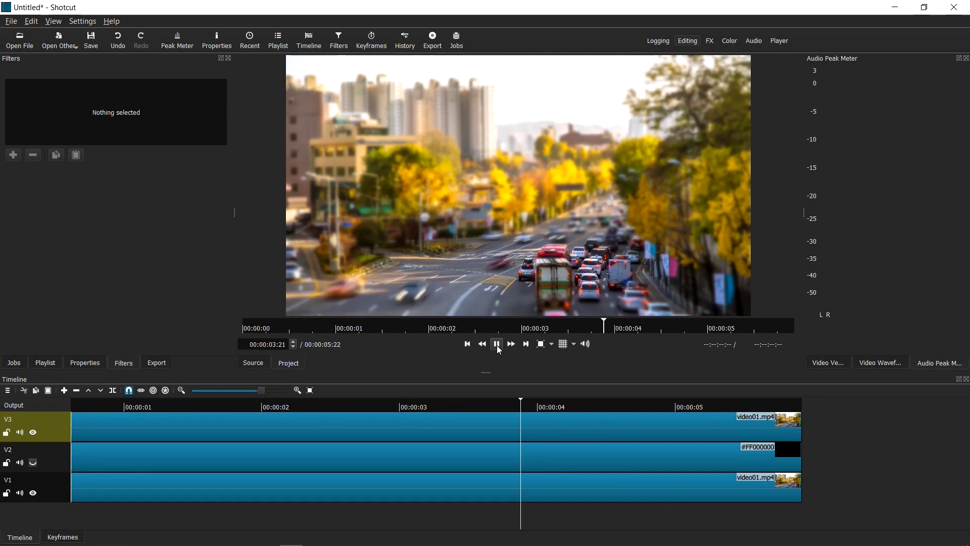
click(498, 345)
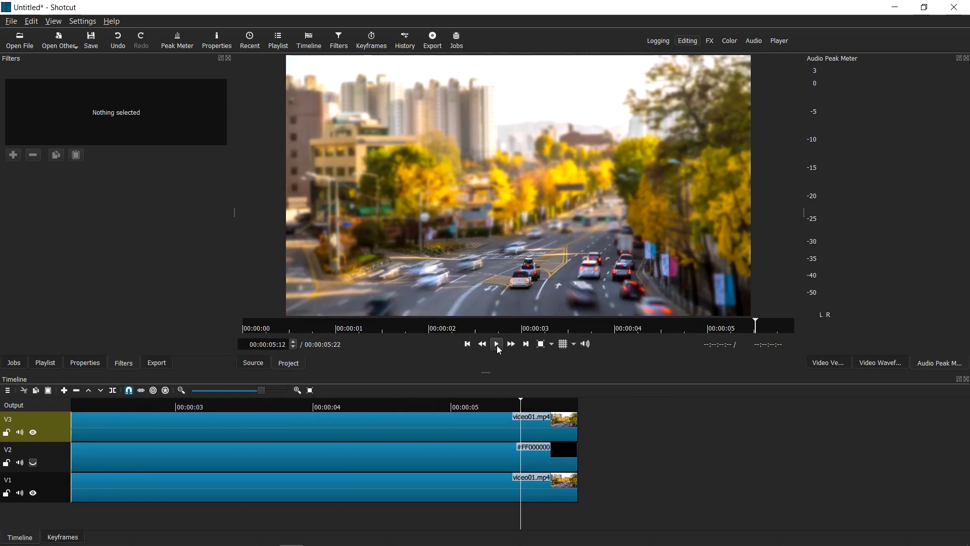
scroll(399, 420, left, 5)
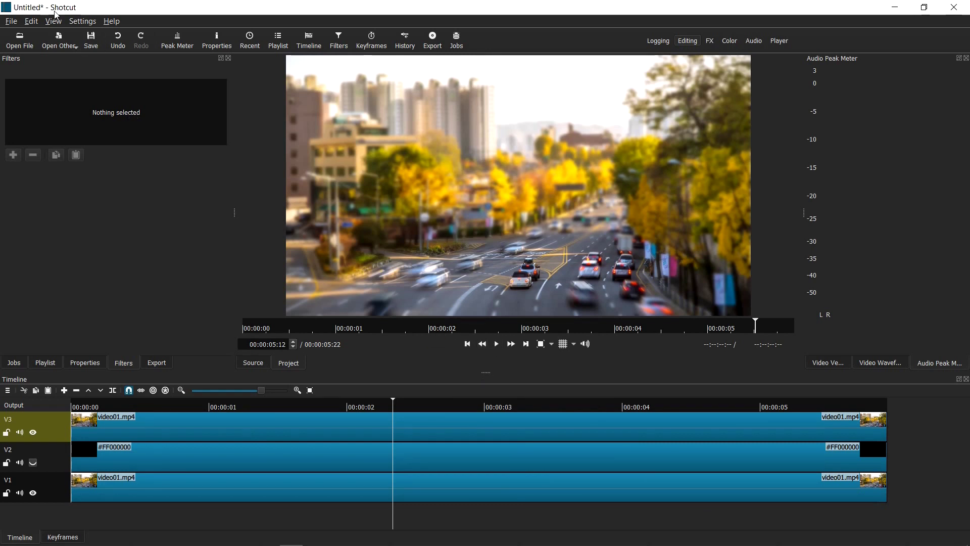
- Set Preview Scaling to 360p in the Settings menu
click(97, 23)
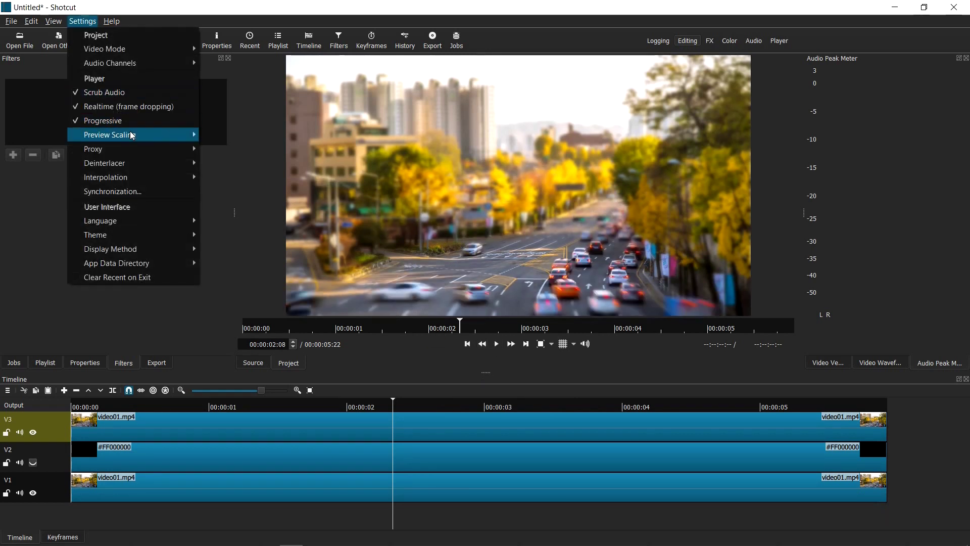
mouse_move(133, 135)
click(240, 151)
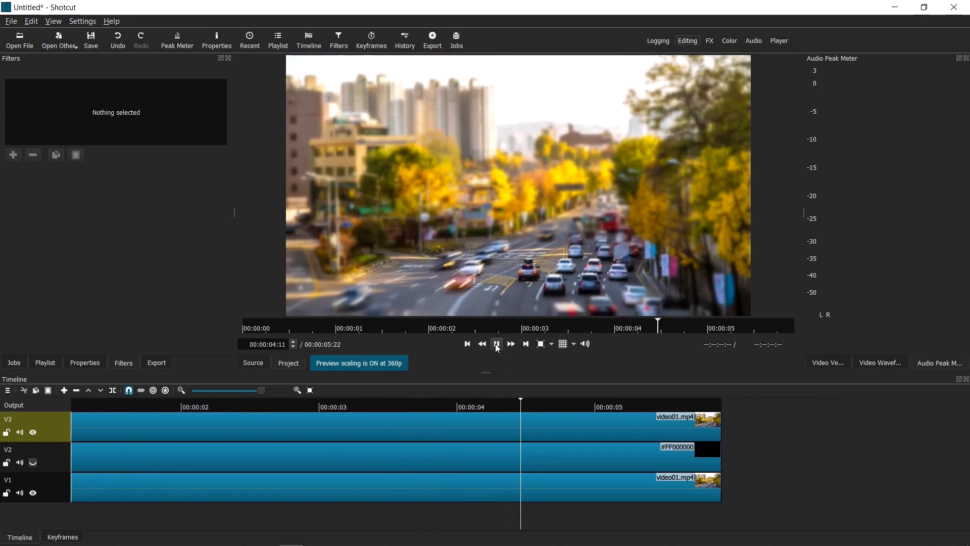
- Play the tilt-shift composite from the start, pausing near the end and stepping back one frame
click(468, 347)
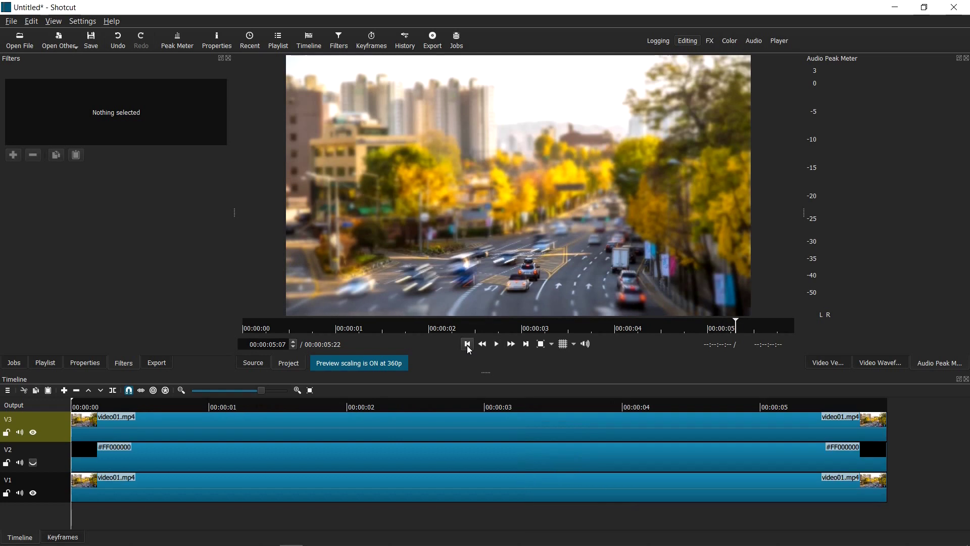
click(498, 346)
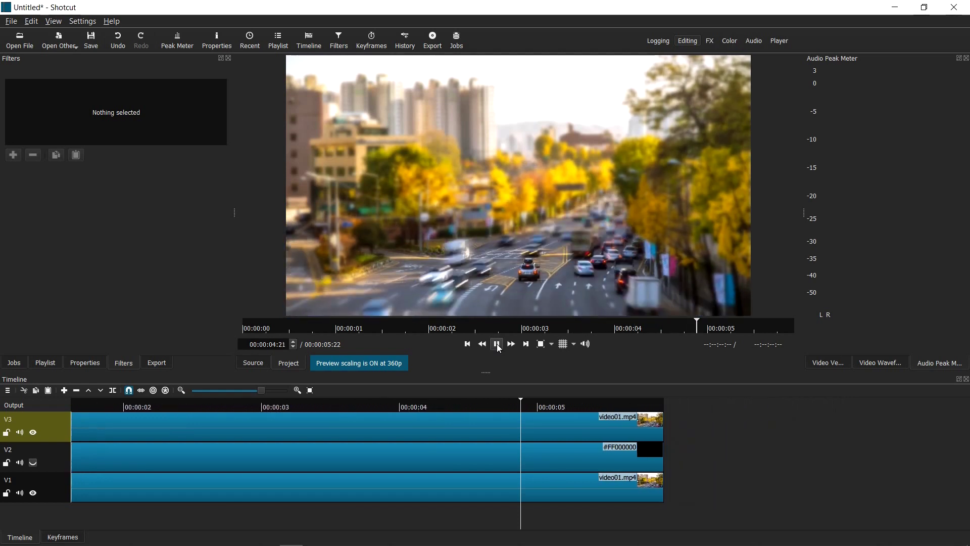
click(498, 345)
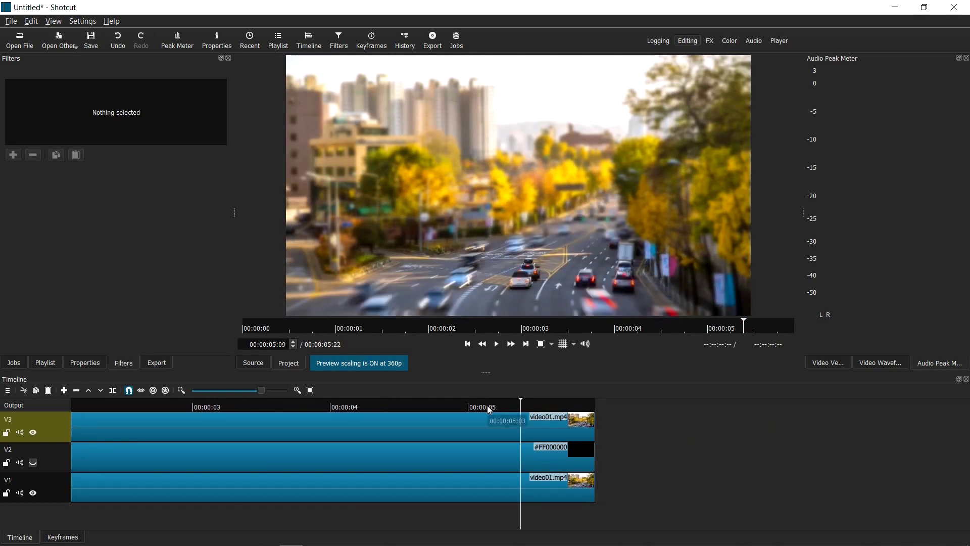
key(Left)
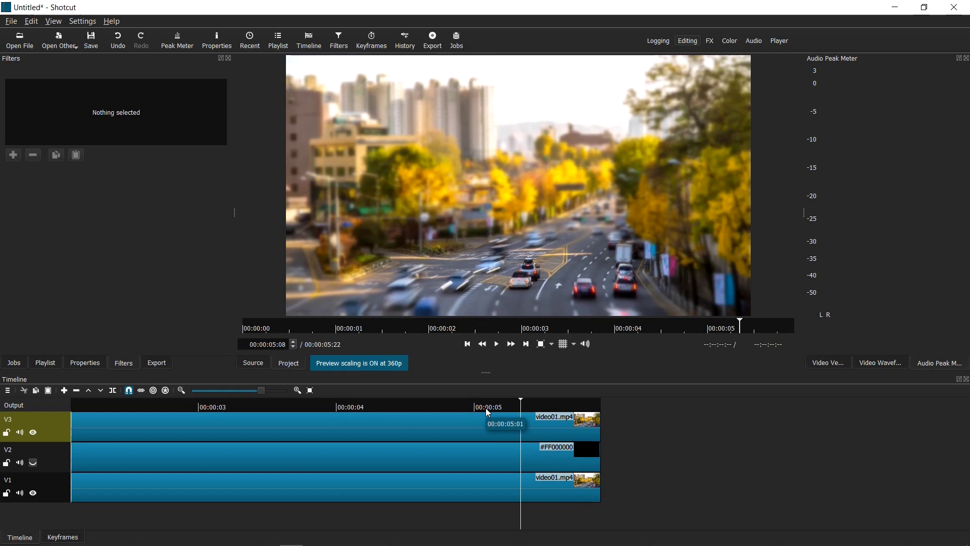